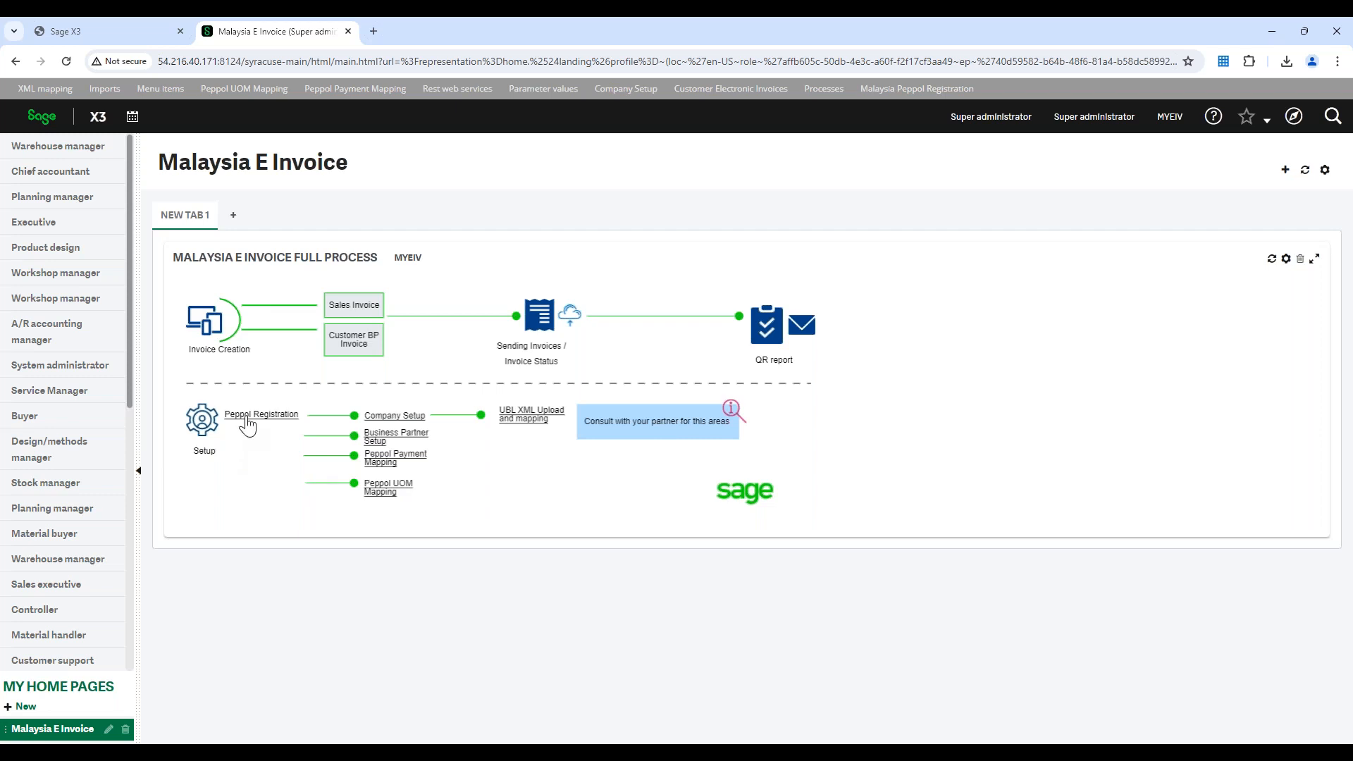
Register company MY20 through the Malaysia Peppol registration, acknowledge the result and return to the Malaysia E Invoice home page
{"action": "left_click", "coordinate": [246, 420]}
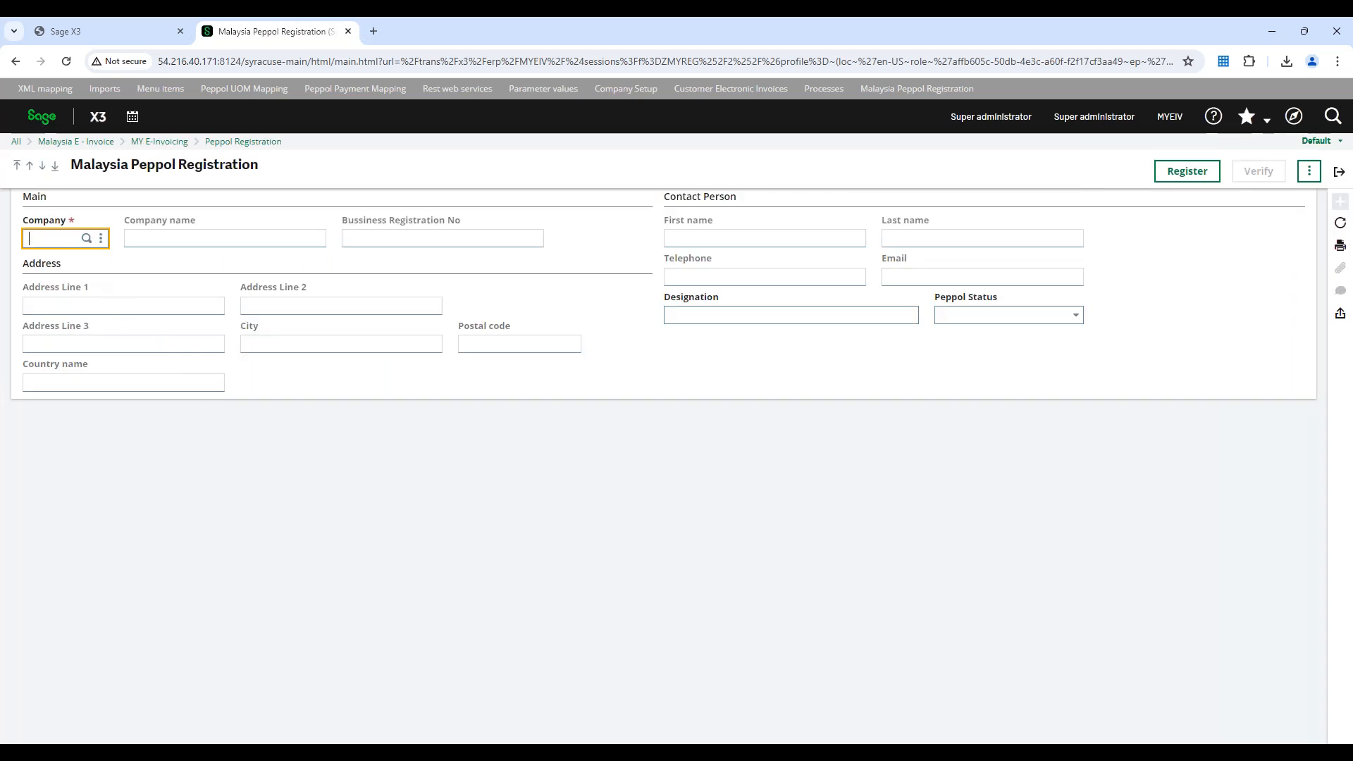
{"action": "type", "text": "my20"}
{"action": "key", "text": "Tab"}
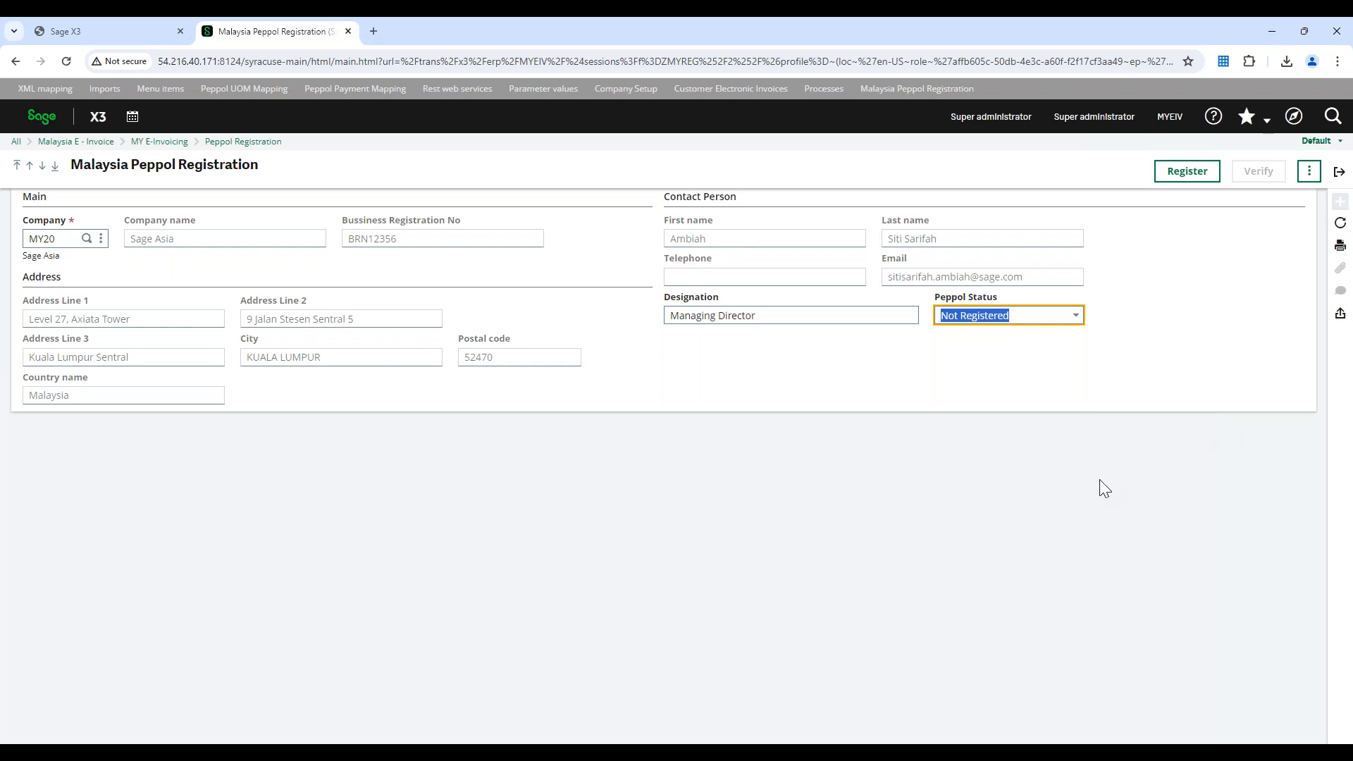
{"action": "left_click", "coordinate": [1173, 180]}
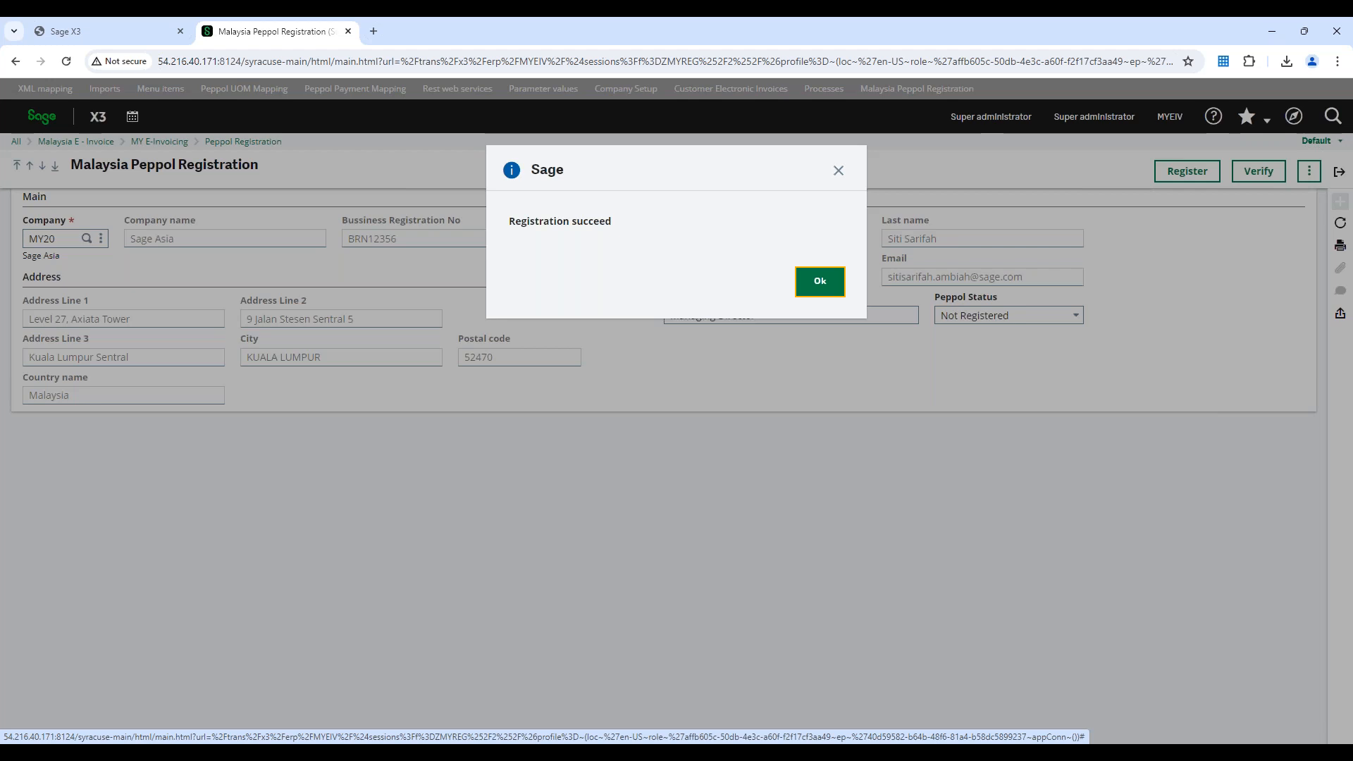
{"action": "left_click_drag", "start_coordinate": [656, 230], "coordinate": [508, 223]}
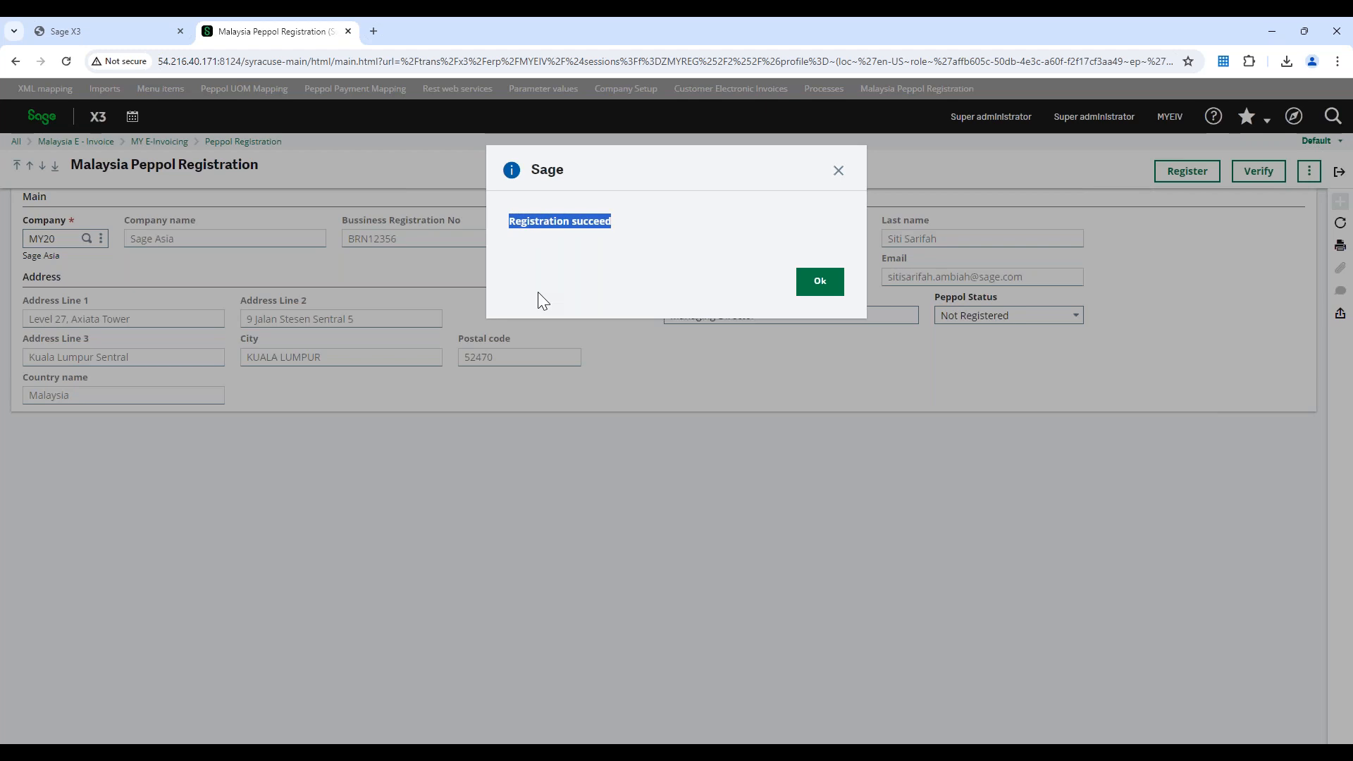
{"action": "left_click", "coordinate": [821, 295]}
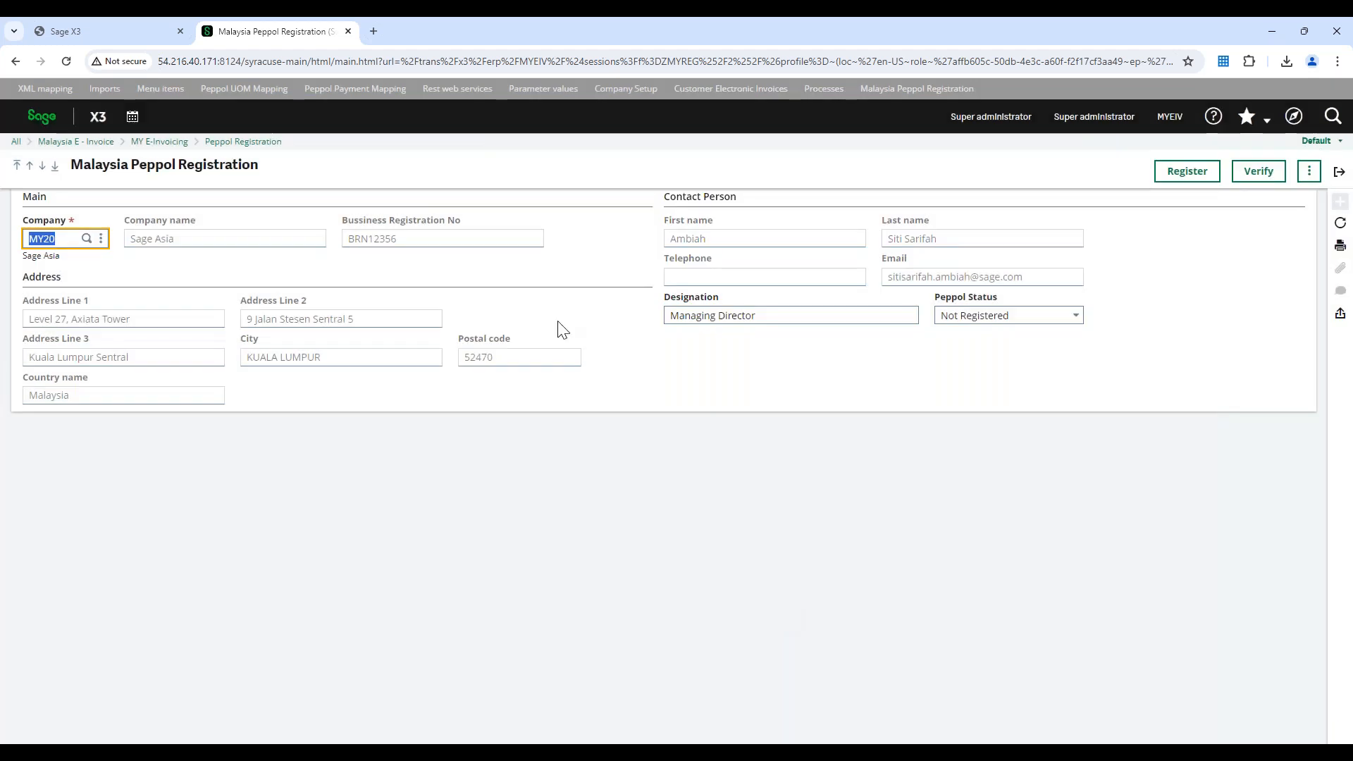
{"action": "left_click", "coordinate": [1338, 172]}
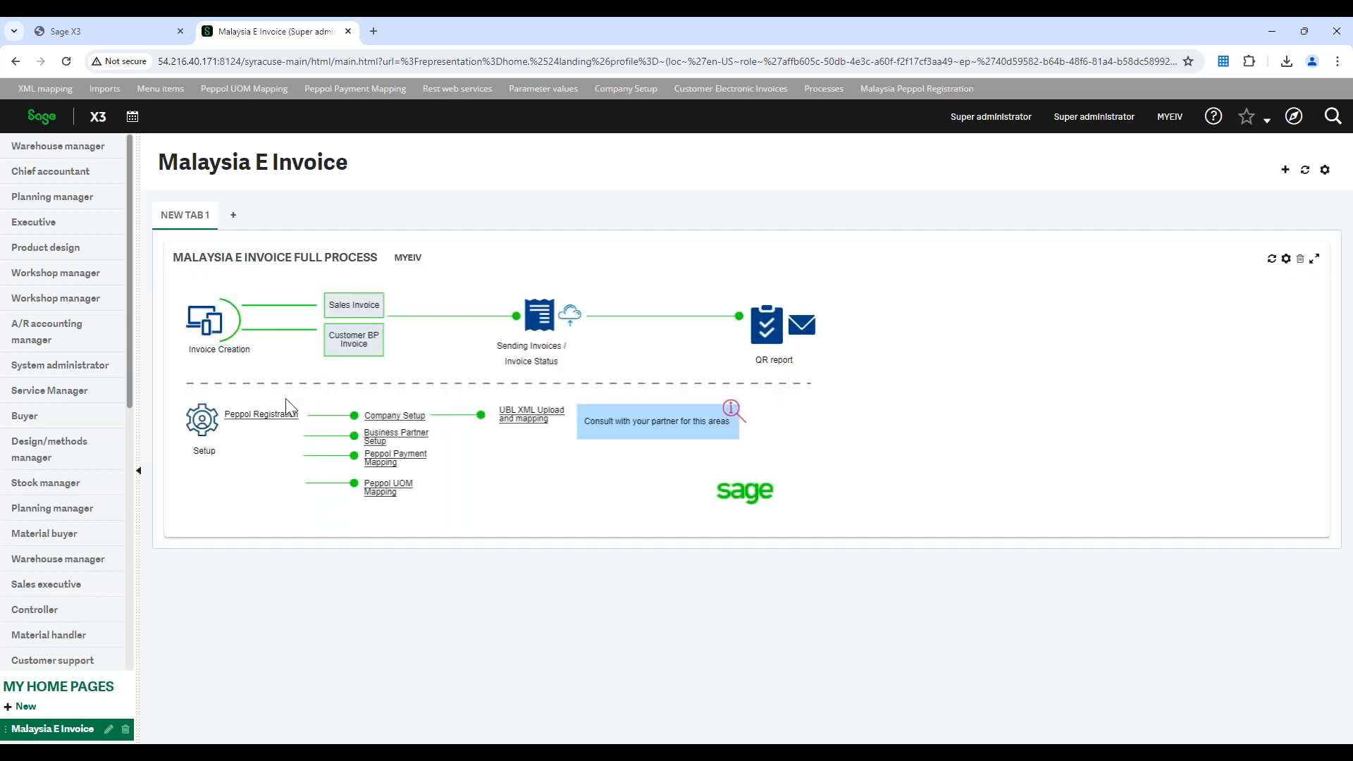
Open the company setup and load the Malaysia legal info of company MY10
{"action": "left_click", "coordinate": [386, 421]}
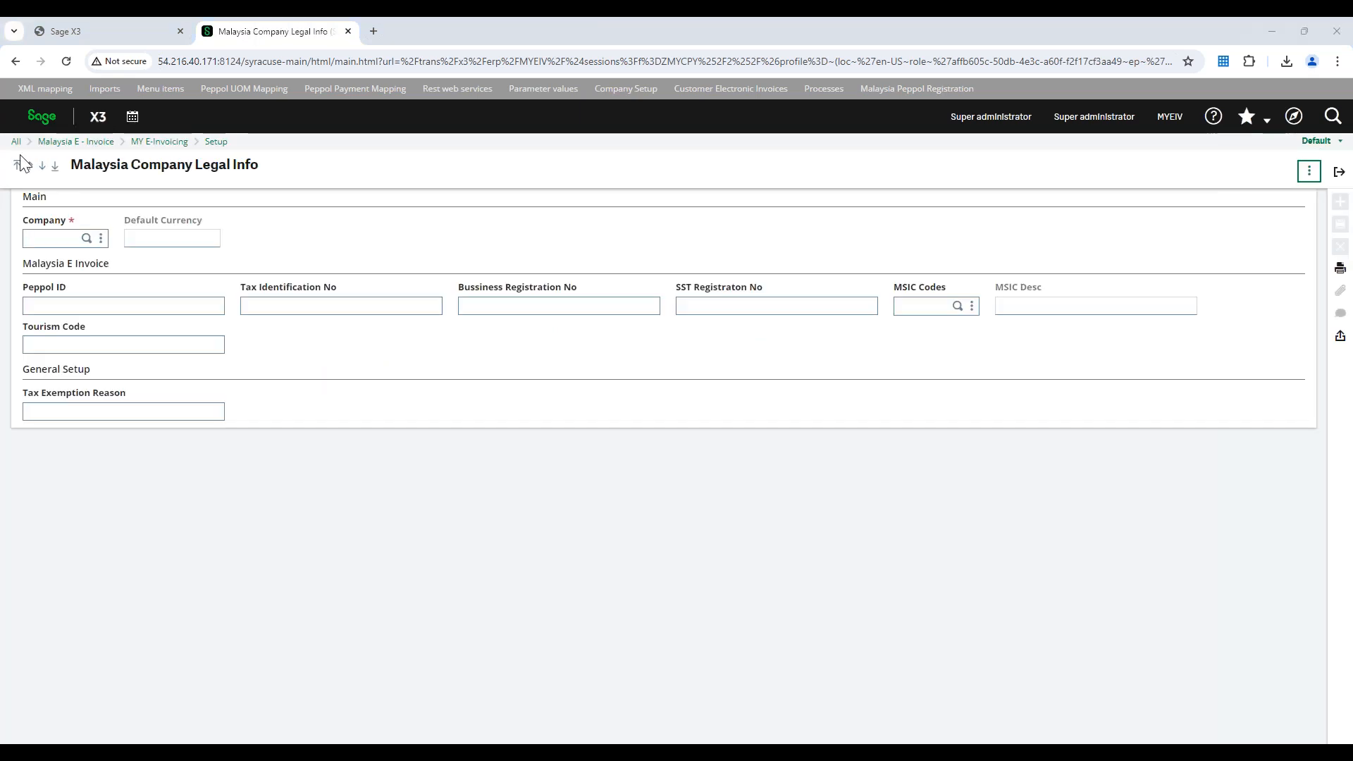
{"action": "left_click_drag", "start_coordinate": [171, 133], "coordinate": [928, 171]}
{"action": "left_click", "coordinate": [1068, 163]}
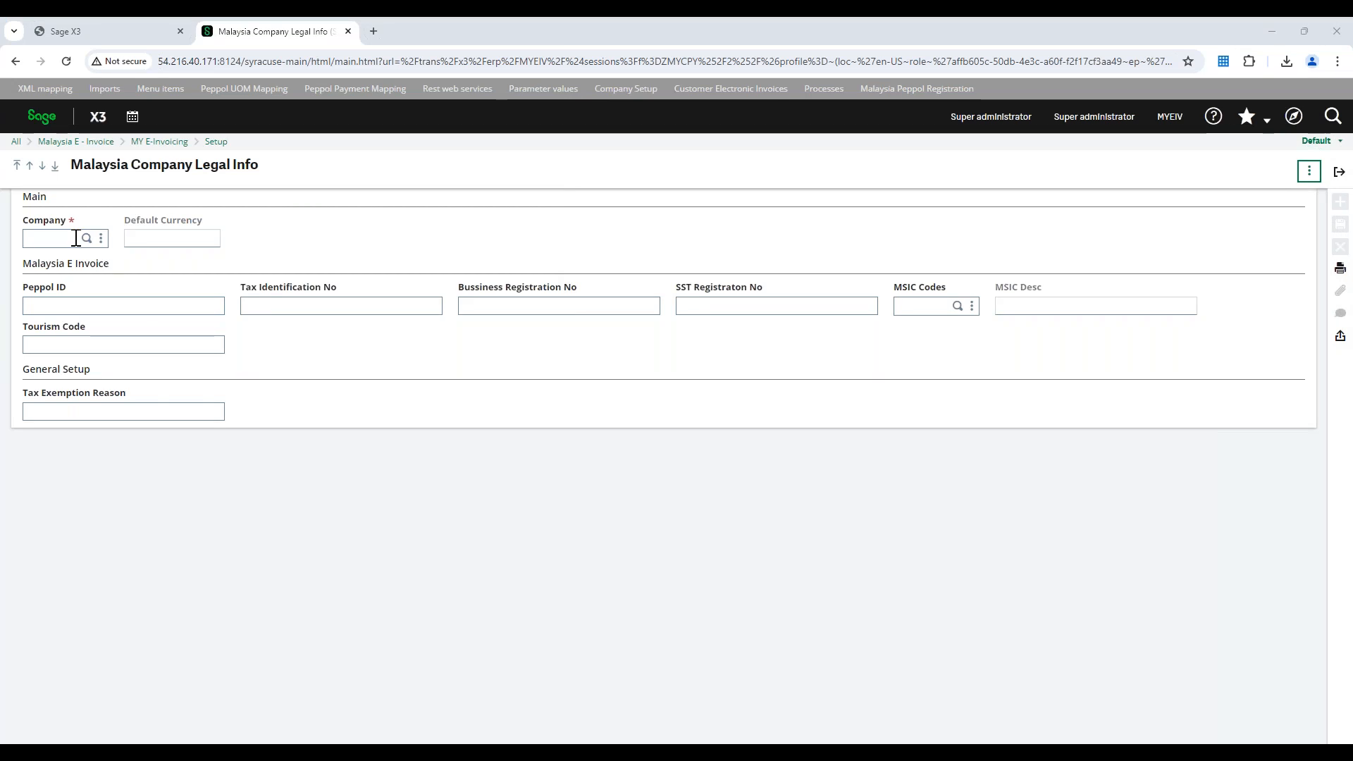
{"action": "left_click", "coordinate": [76, 238]}
{"action": "type", "text": "MY10"}
{"action": "key", "text": "Tab"}
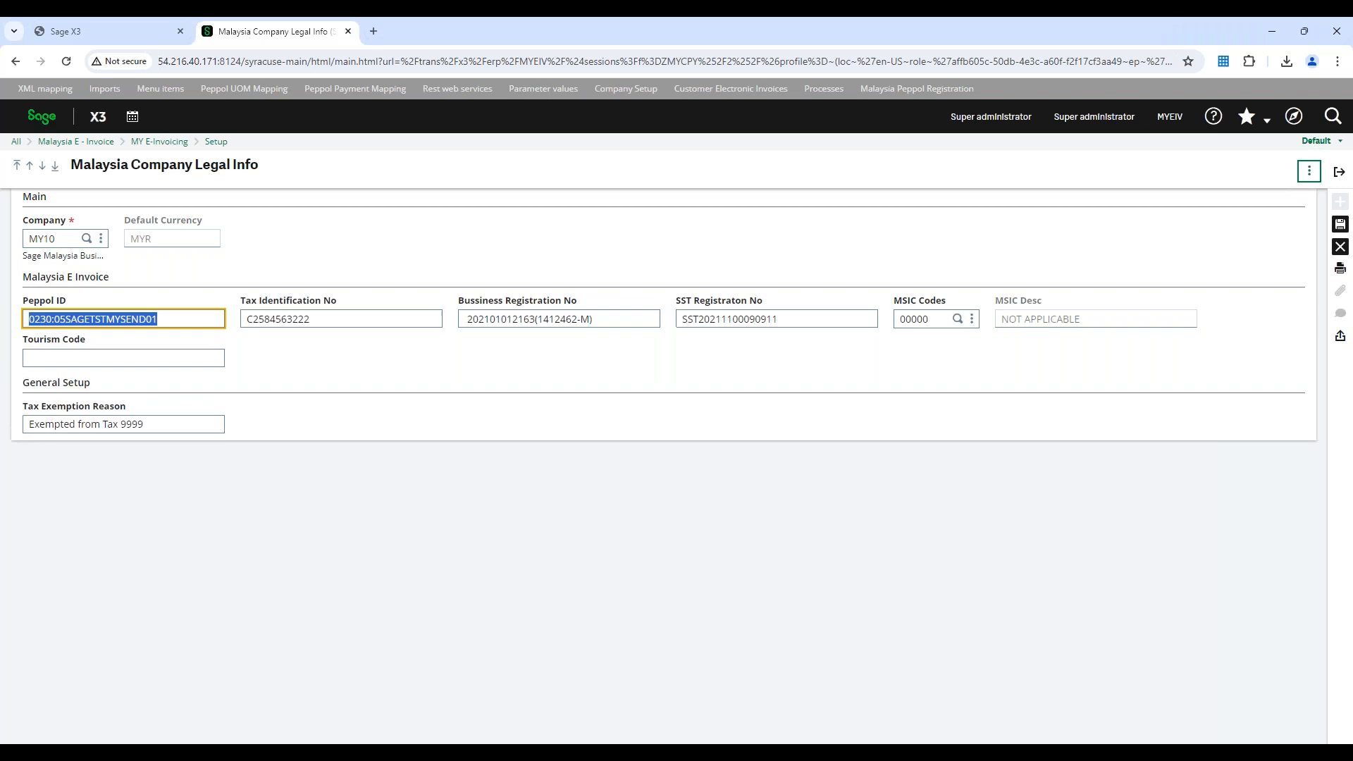
Check the list of selectable companies and examine MY10's tax identification number and tax exemption reason
{"action": "left_click", "coordinate": [64, 447]}
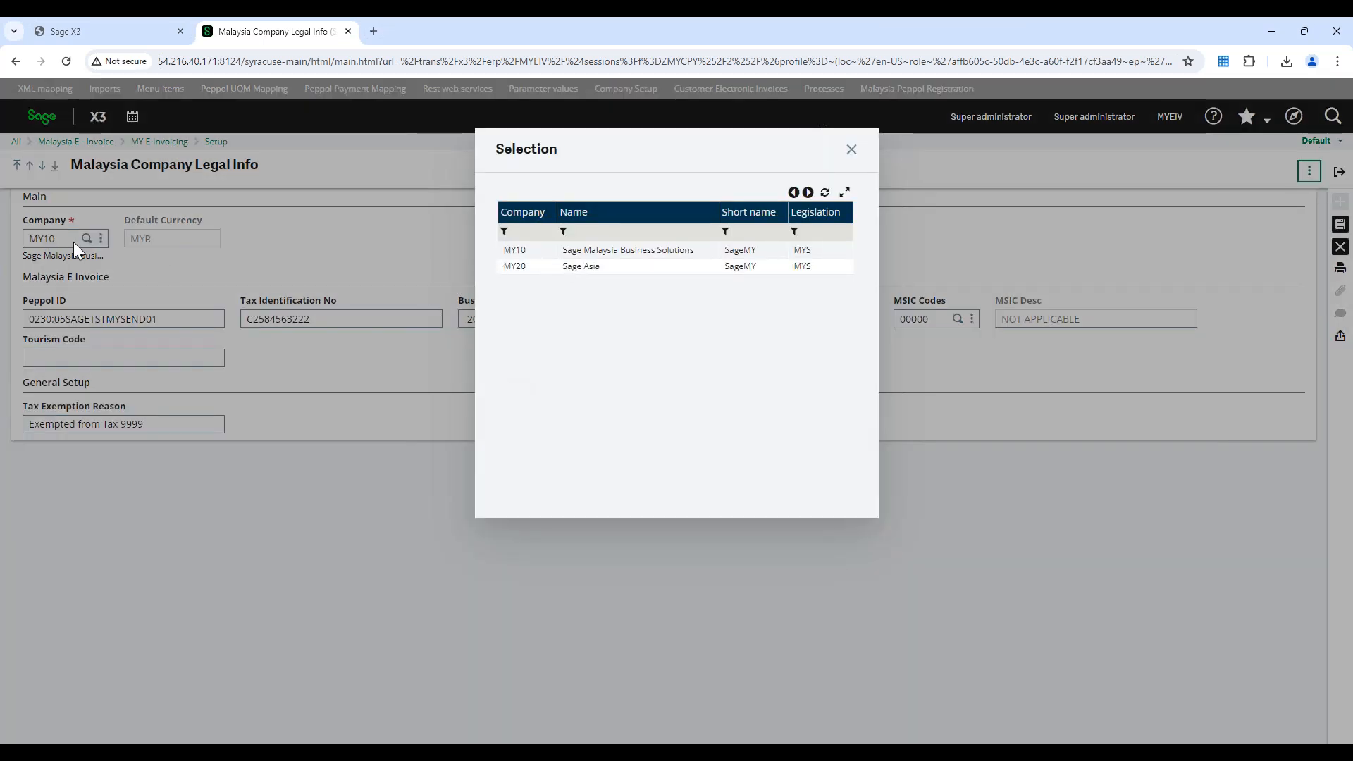
{"action": "left_click", "coordinate": [851, 149]}
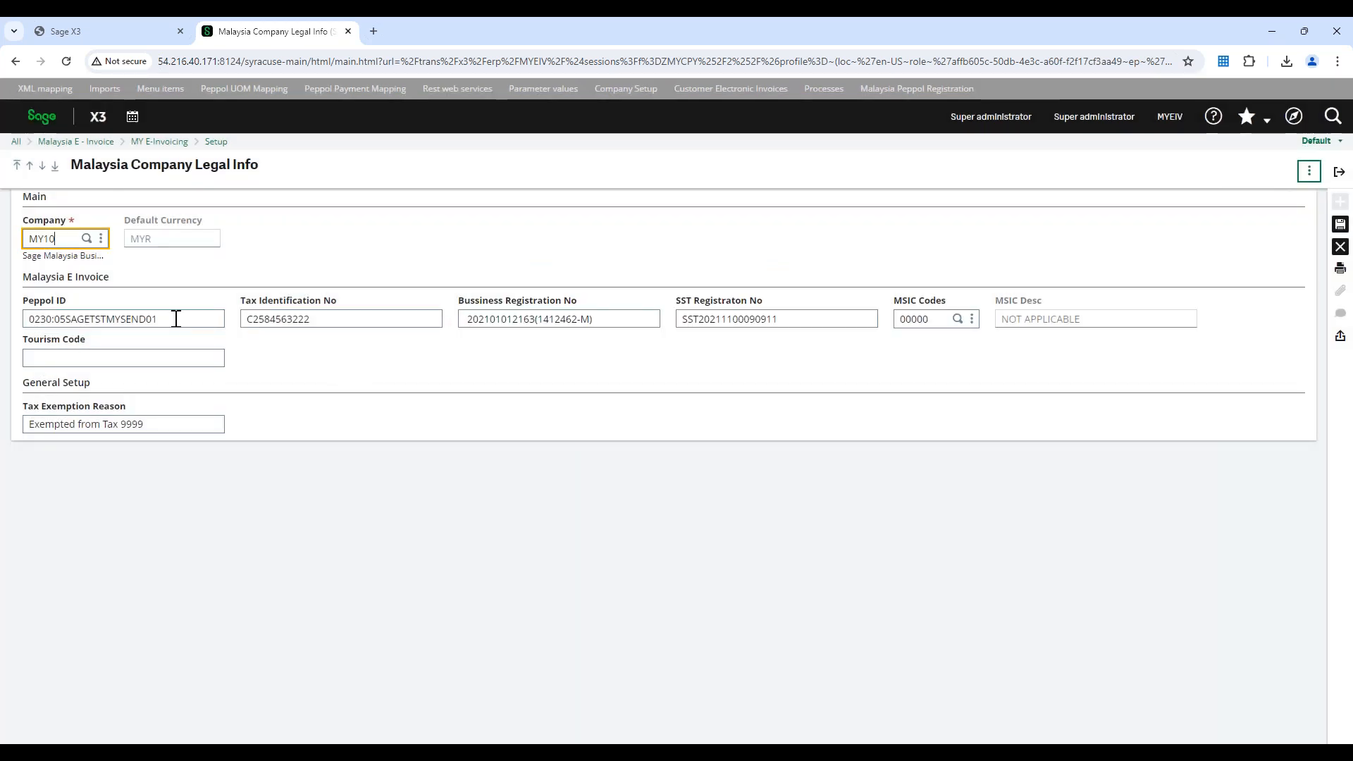
{"action": "left_click", "coordinate": [348, 321]}
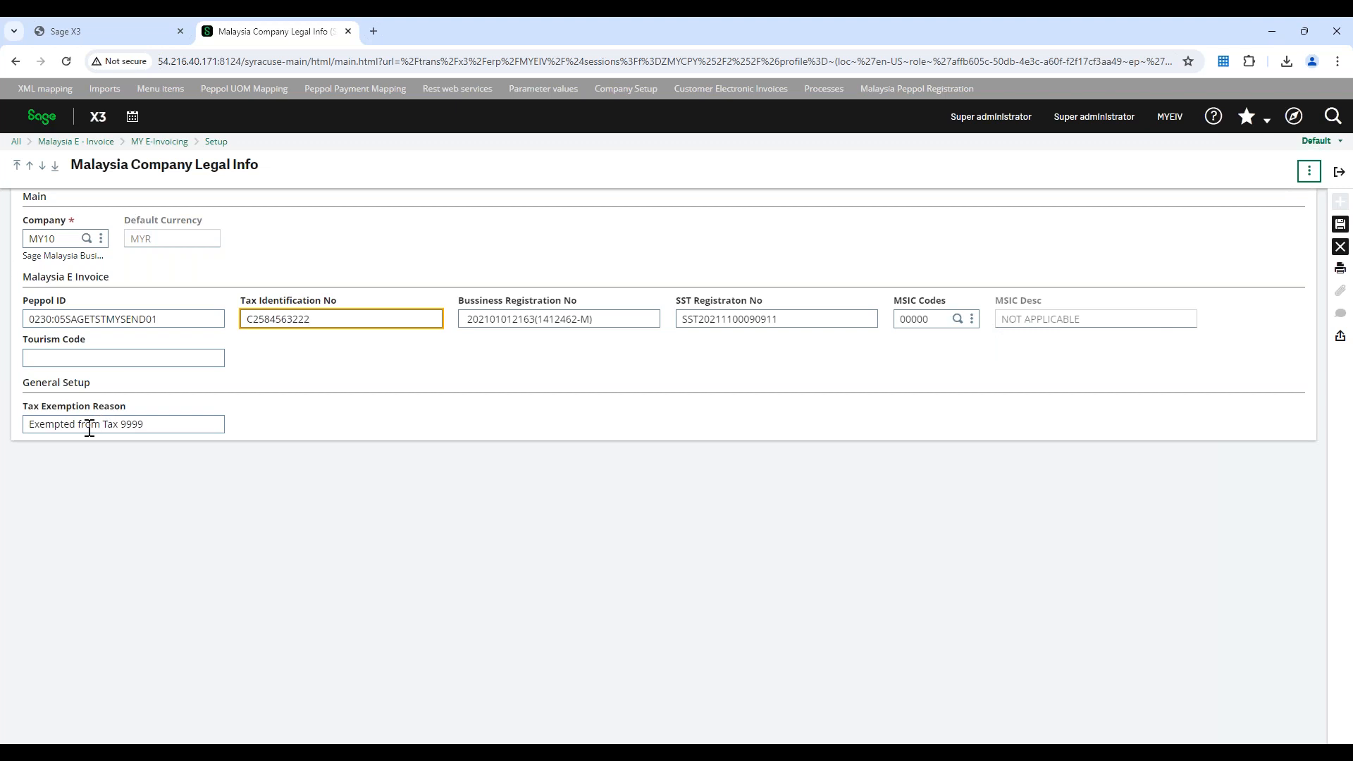
{"action": "left_click_drag", "start_coordinate": [155, 425], "coordinate": [7, 444]}
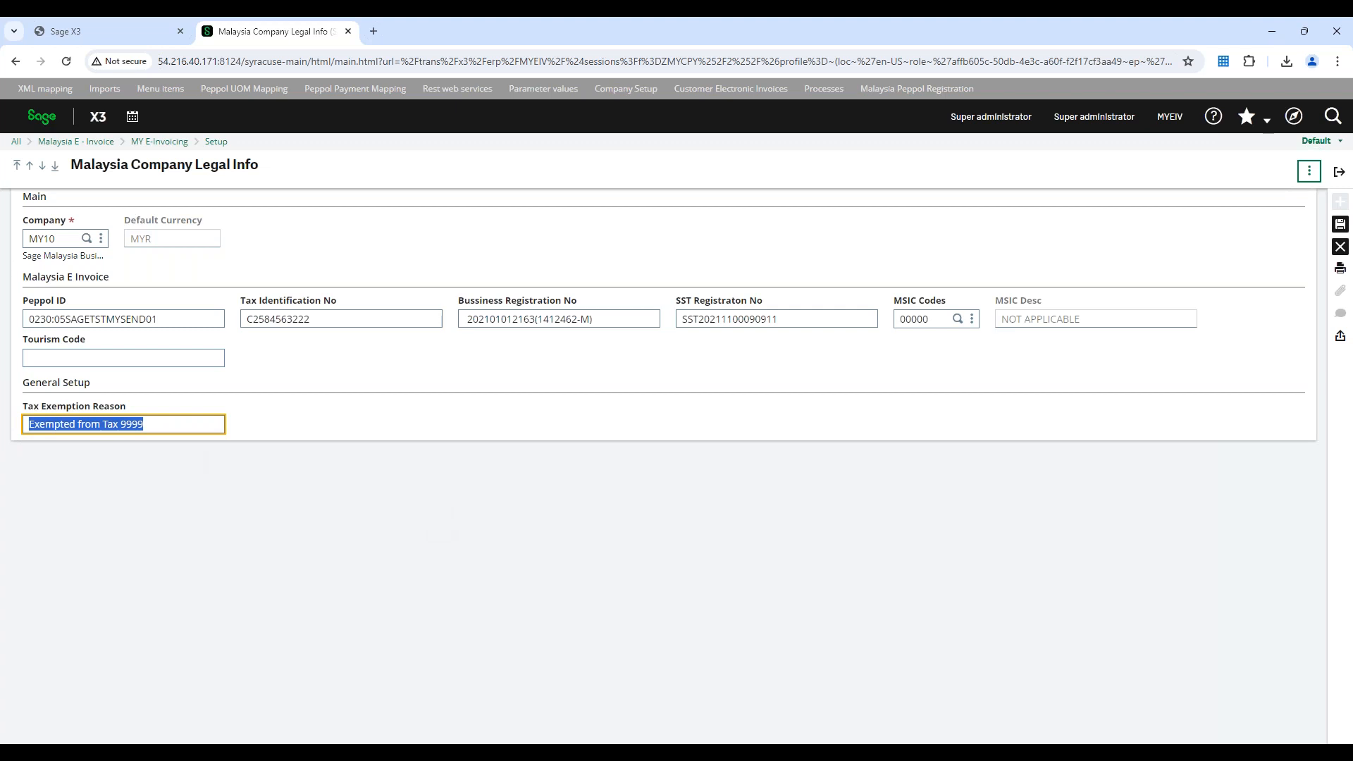
Try "tourism" as MY10's tourism code, clear it again and leave the company setup without saving
{"action": "left_click", "coordinate": [135, 359]}
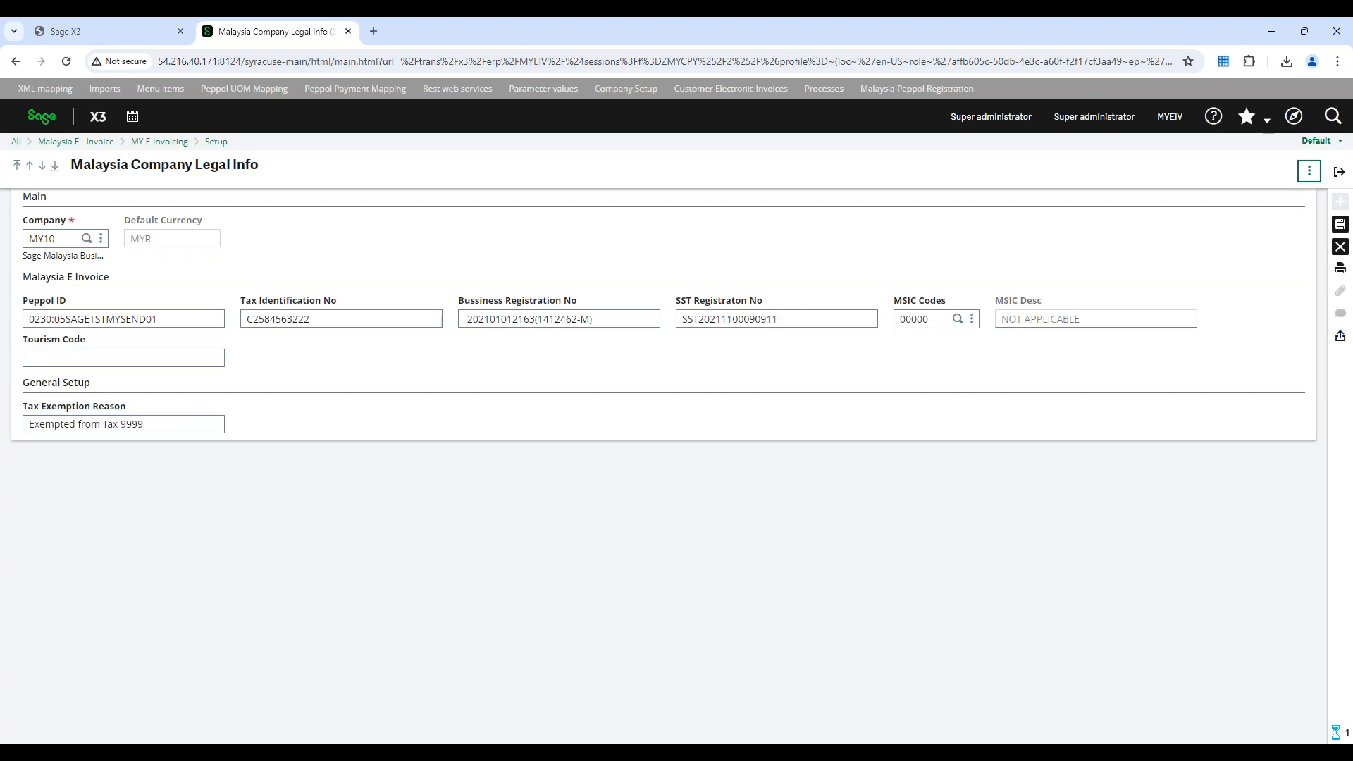
{"action": "type", "text": "tourism"}
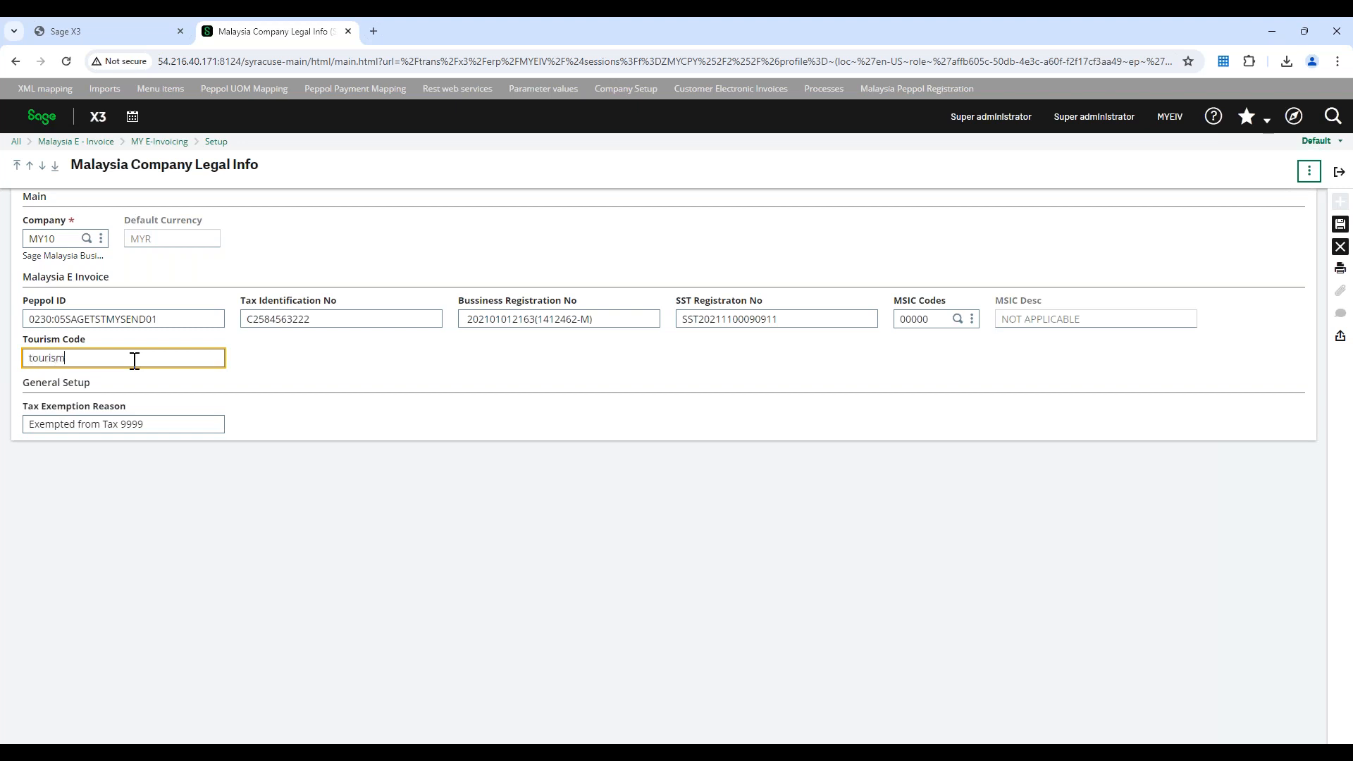
{"action": "key", "text": "BackSpace"}
{"action": "key", "text": "BackSpace"}
{"action": "key", "text": "BackSpace"}
{"action": "key", "text": "BackSpace"}
{"action": "key", "text": "BackSpace"}
{"action": "key", "text": "BackSpace"}
{"action": "key", "text": "BackSpace"}
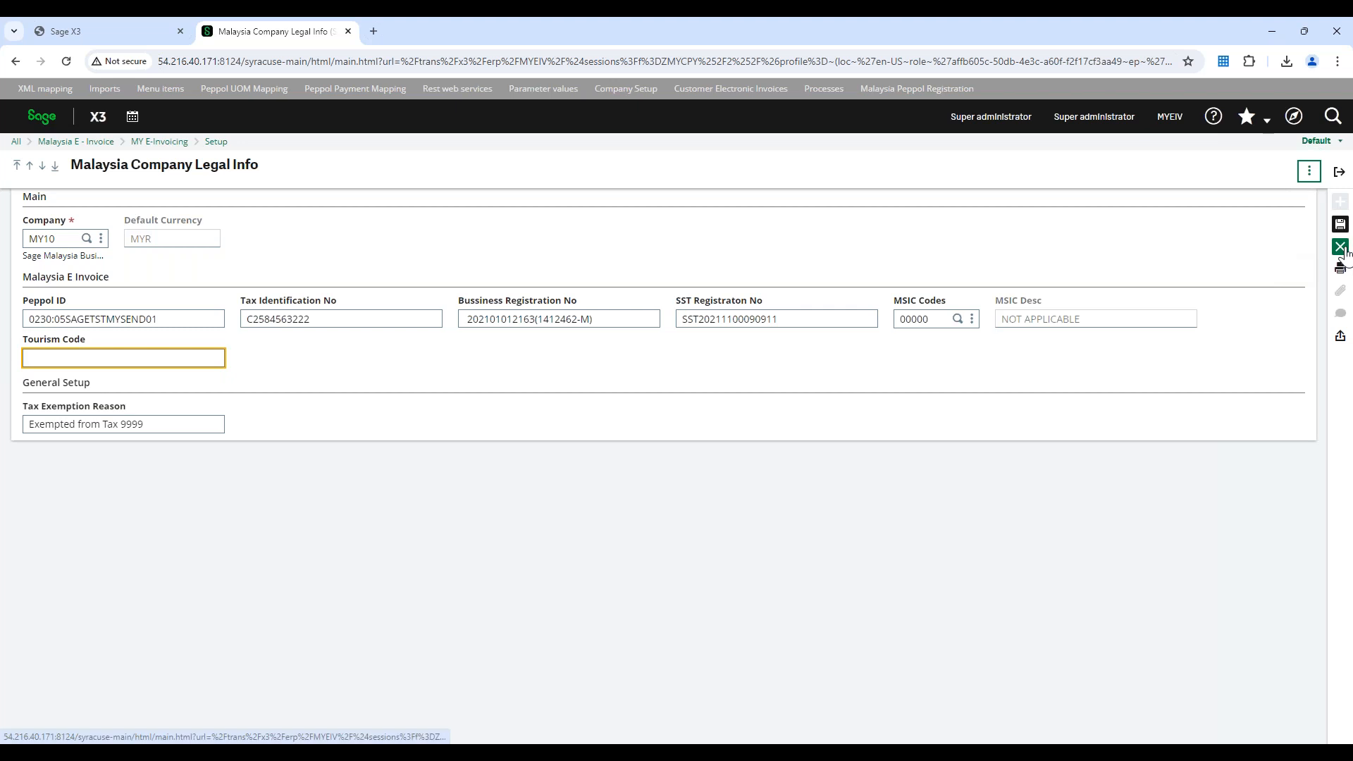
{"action": "left_click", "coordinate": [1339, 173]}
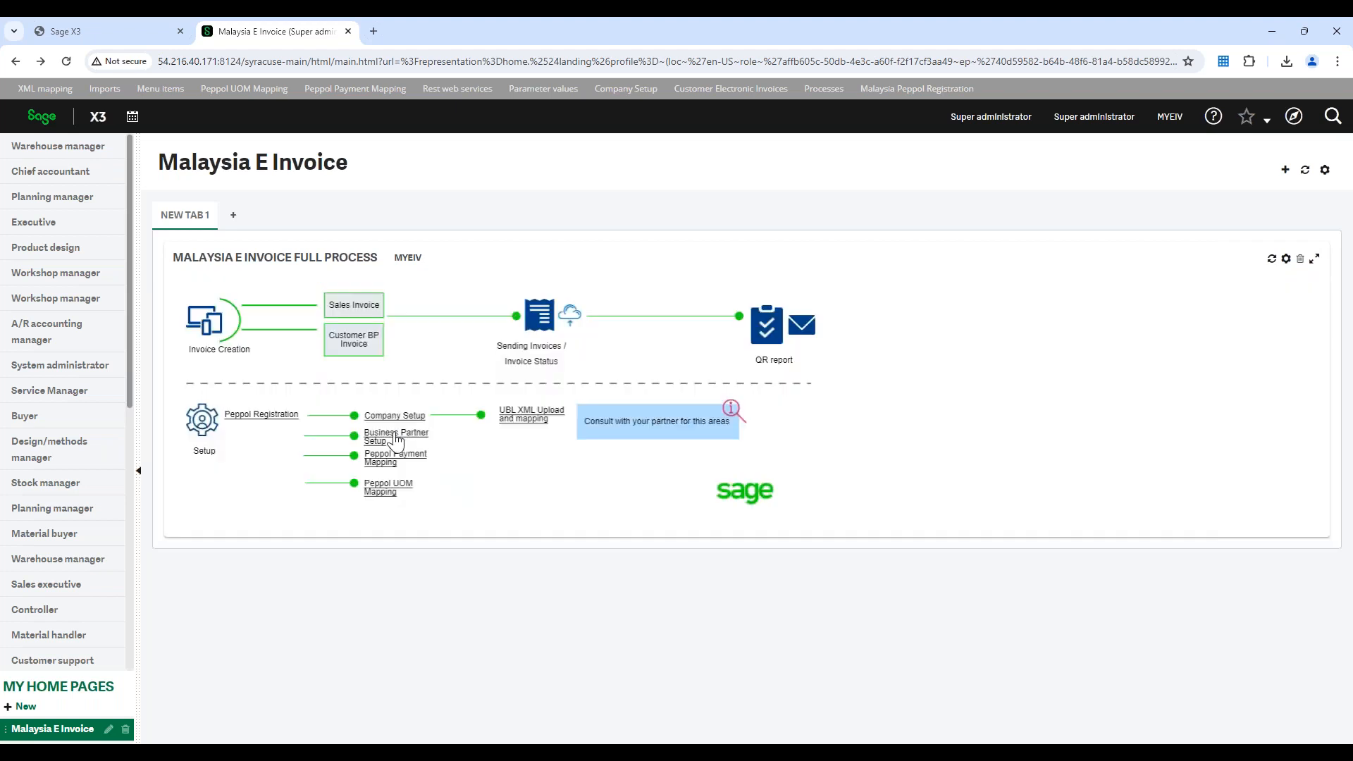
Examine the Malaysia-specific business registration, TIN, Peppol ID and SST fields in the business partner setup, and return to the home page
{"action": "left_click", "coordinate": [390, 441]}
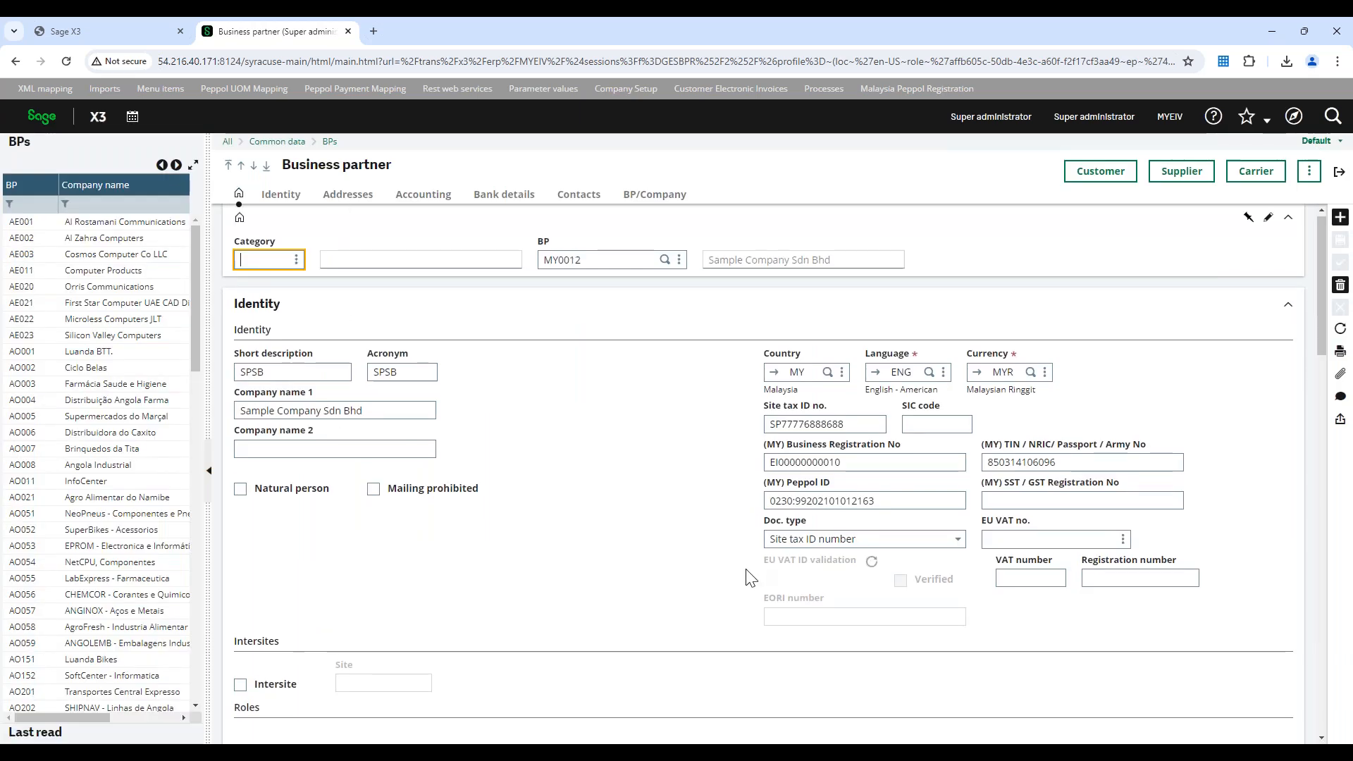
{"action": "left_click_drag", "start_coordinate": [767, 448], "coordinate": [782, 446]}
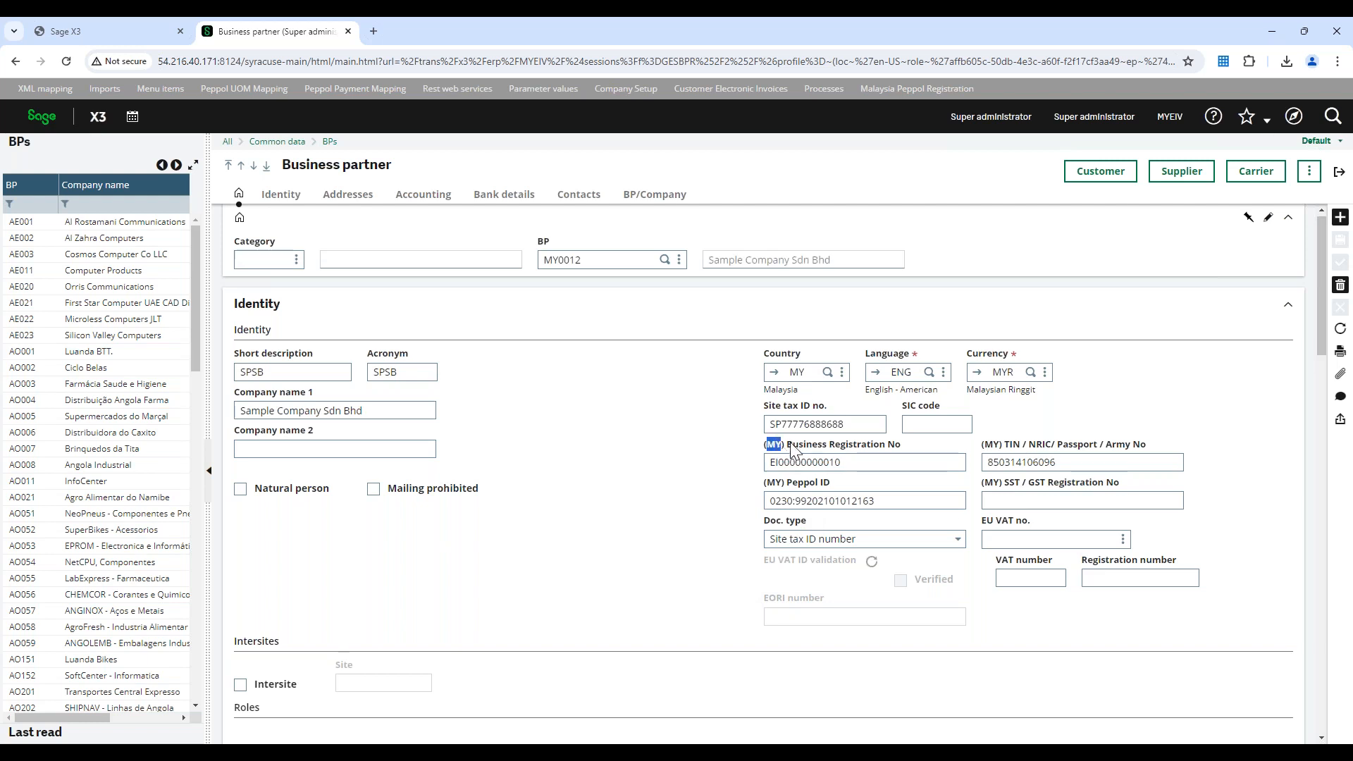
{"action": "left_click_drag", "start_coordinate": [984, 444], "coordinate": [1036, 445]}
{"action": "left_click_drag", "start_coordinate": [768, 484], "coordinate": [792, 484]}
{"action": "left_click_drag", "start_coordinate": [985, 485], "coordinate": [992, 486]}
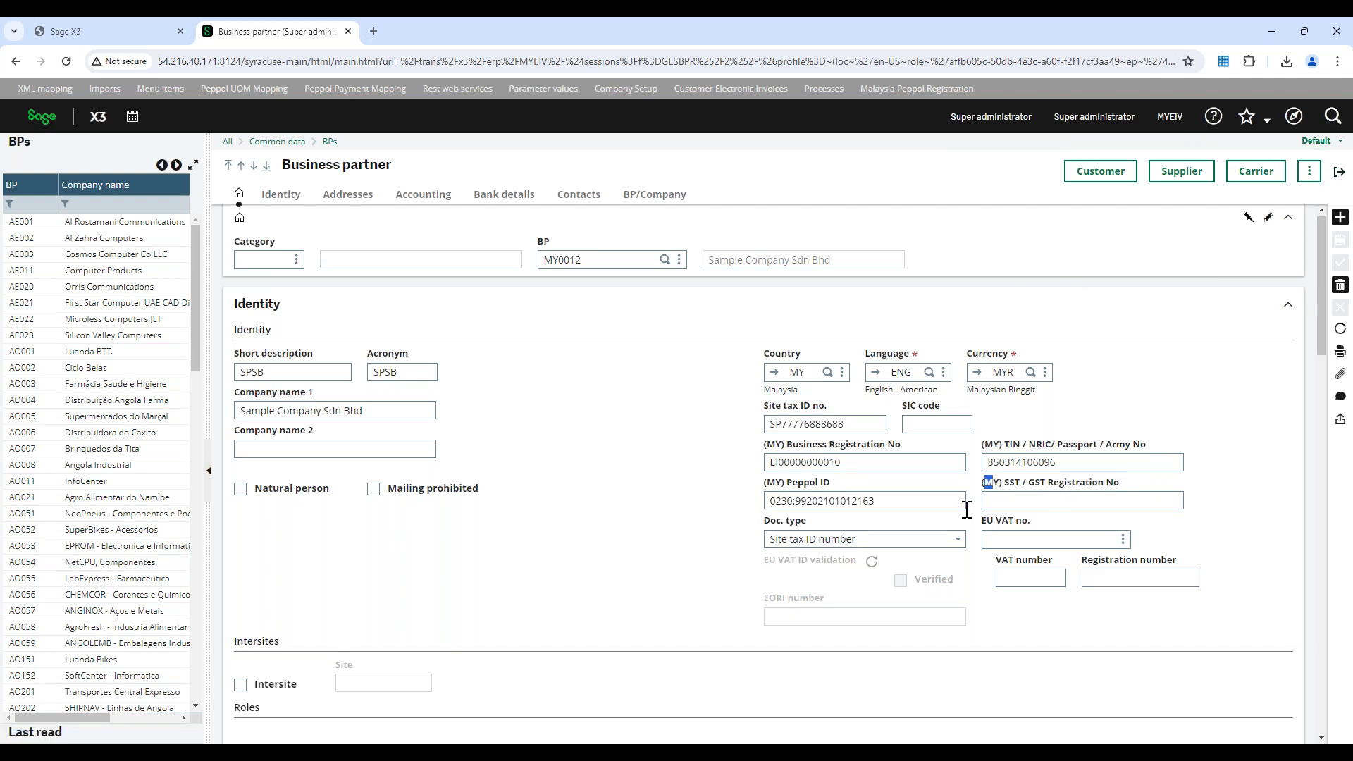
{"action": "left_click", "coordinate": [1339, 175]}
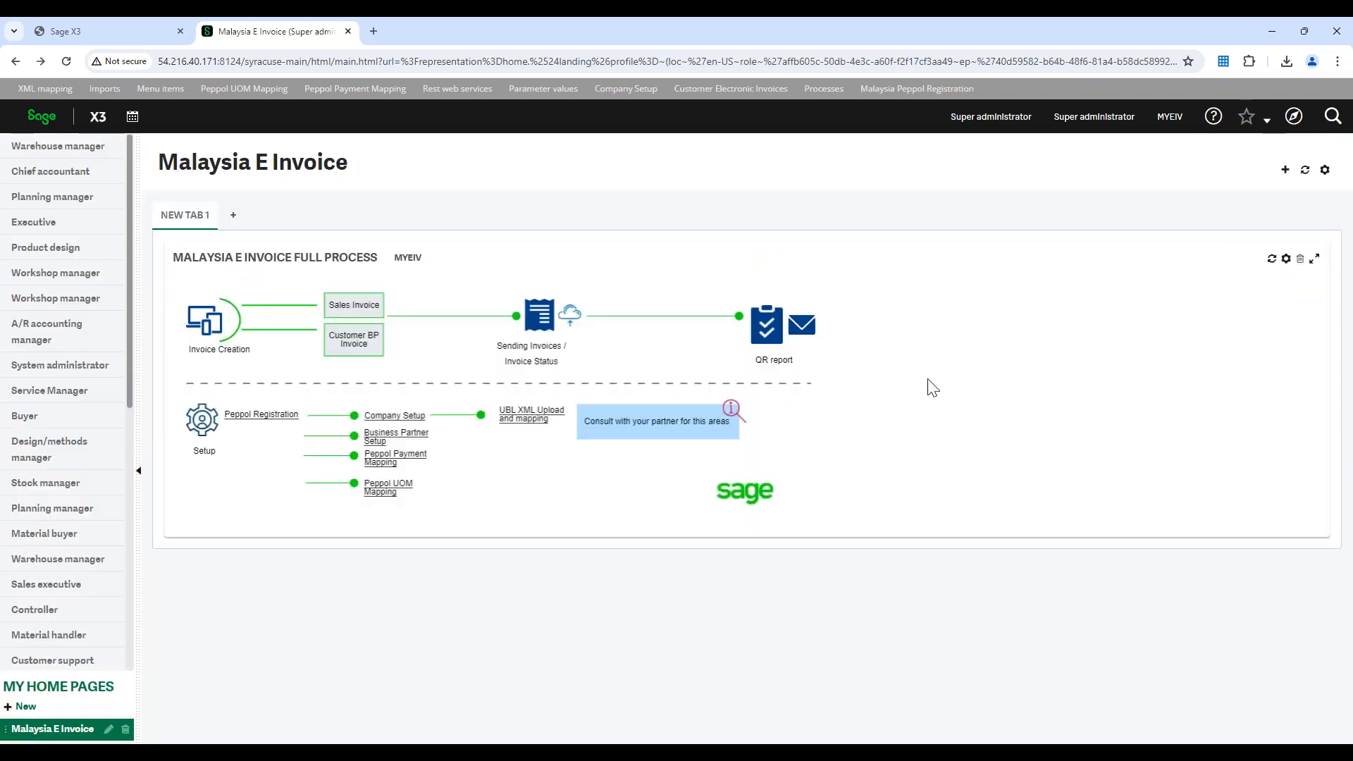
Review which Peppol codes are assigned to the payment methods in the Peppol payment mapping, and return to the home page
{"action": "left_click", "coordinate": [392, 468]}
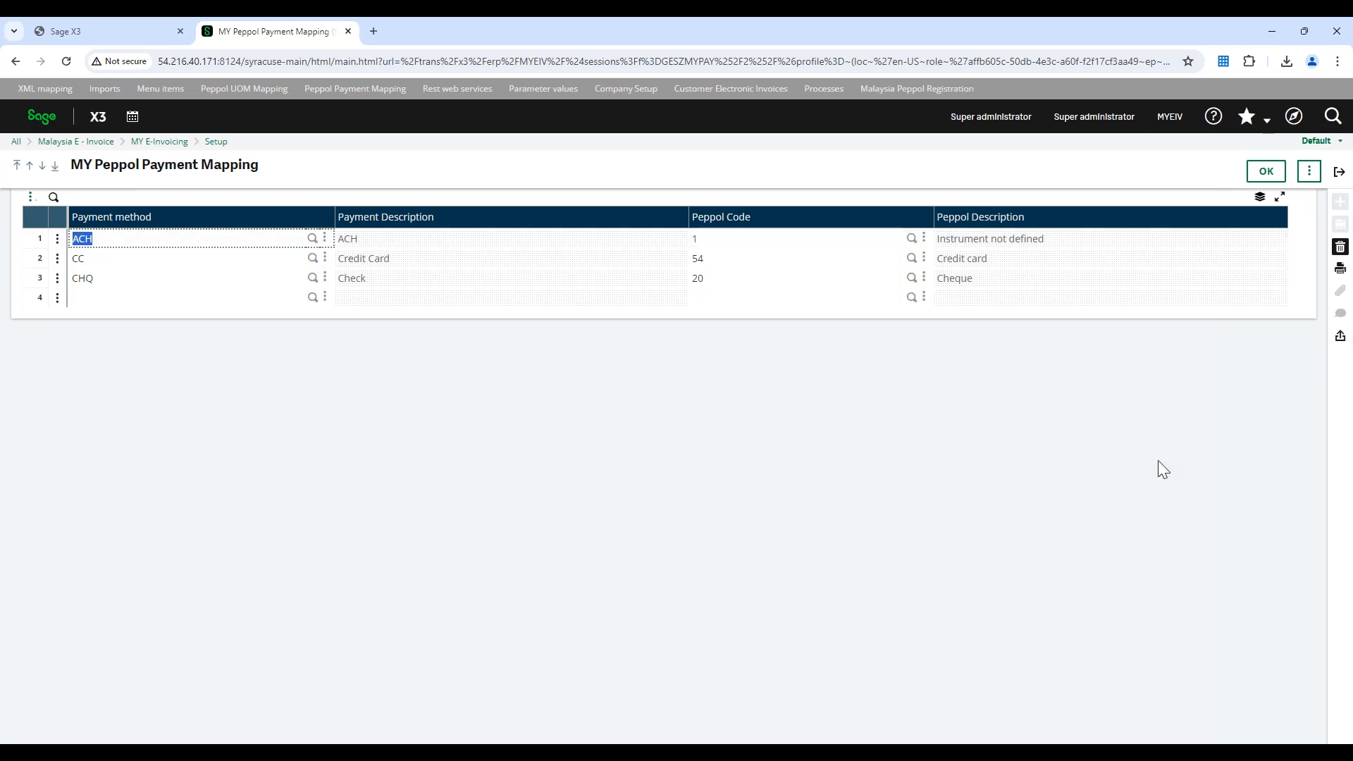
{"action": "left_click", "coordinate": [1339, 172]}
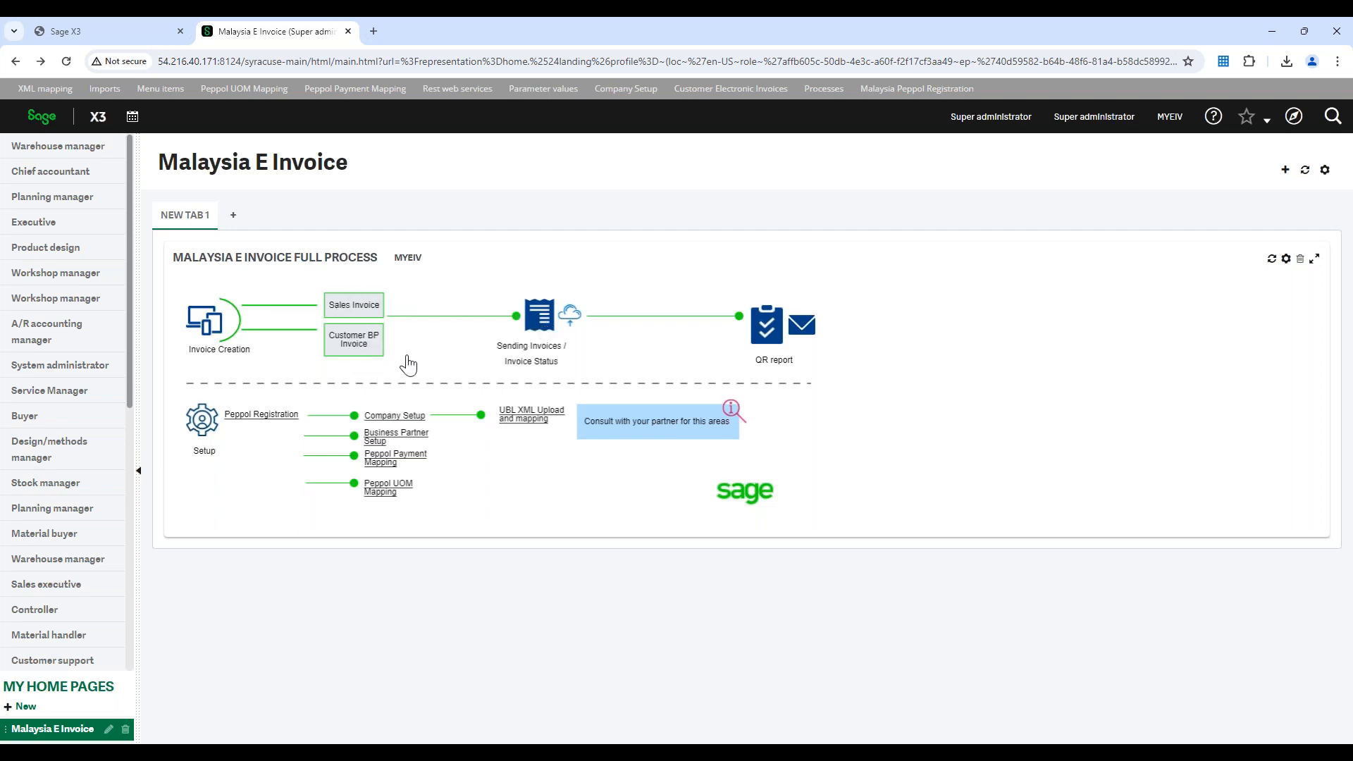
Open the Malaysia customer electronic invoices and search for company MY10's invoices with Not Sent or Error status
{"action": "left_click", "coordinate": [531, 333]}
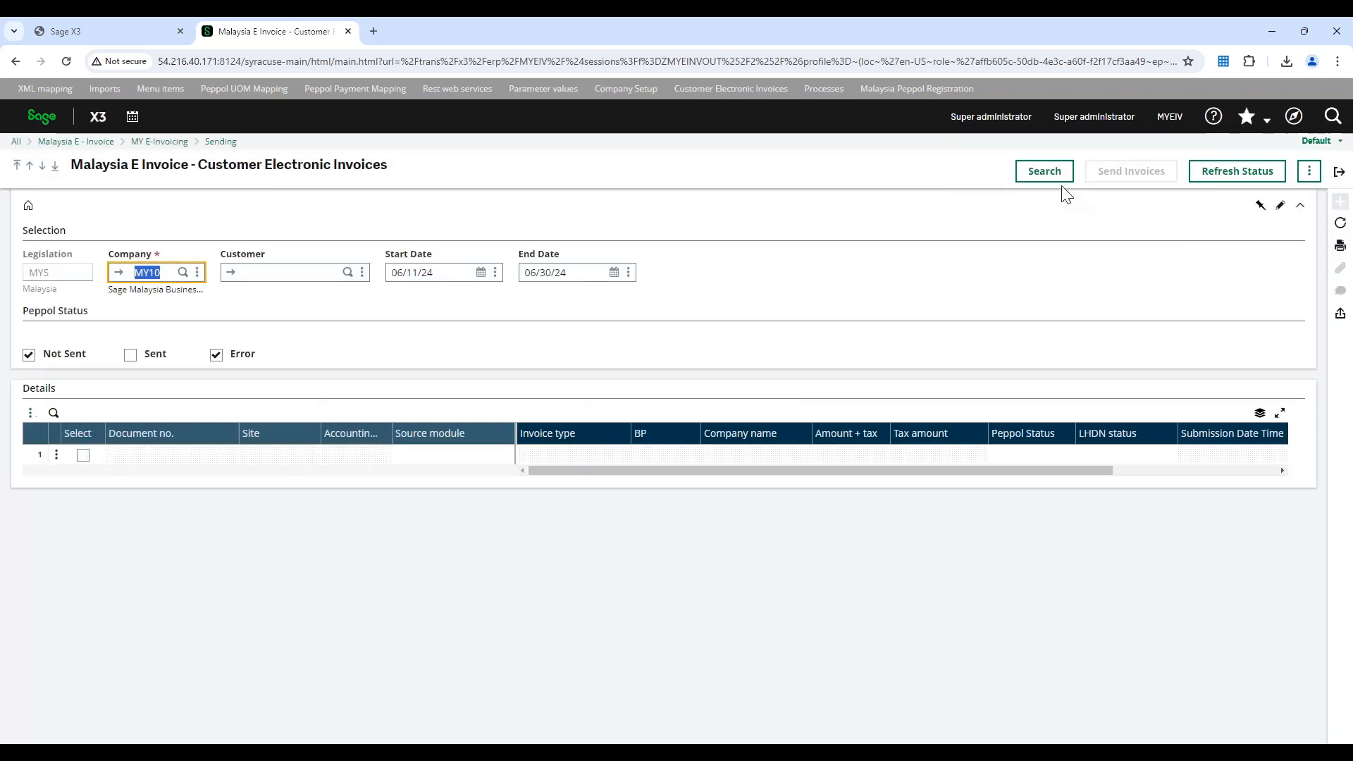
{"action": "left_click", "coordinate": [1059, 179]}
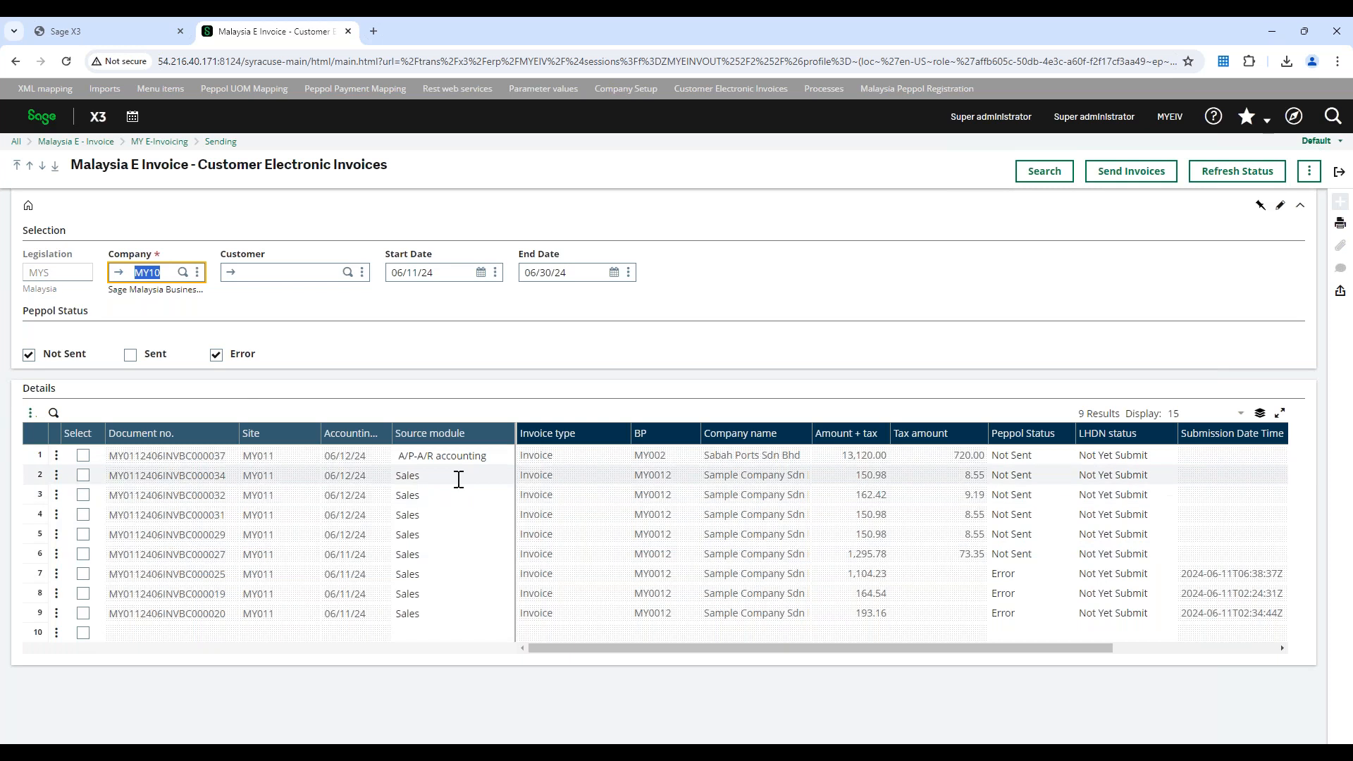
{"action": "left_click", "coordinate": [118, 31]}
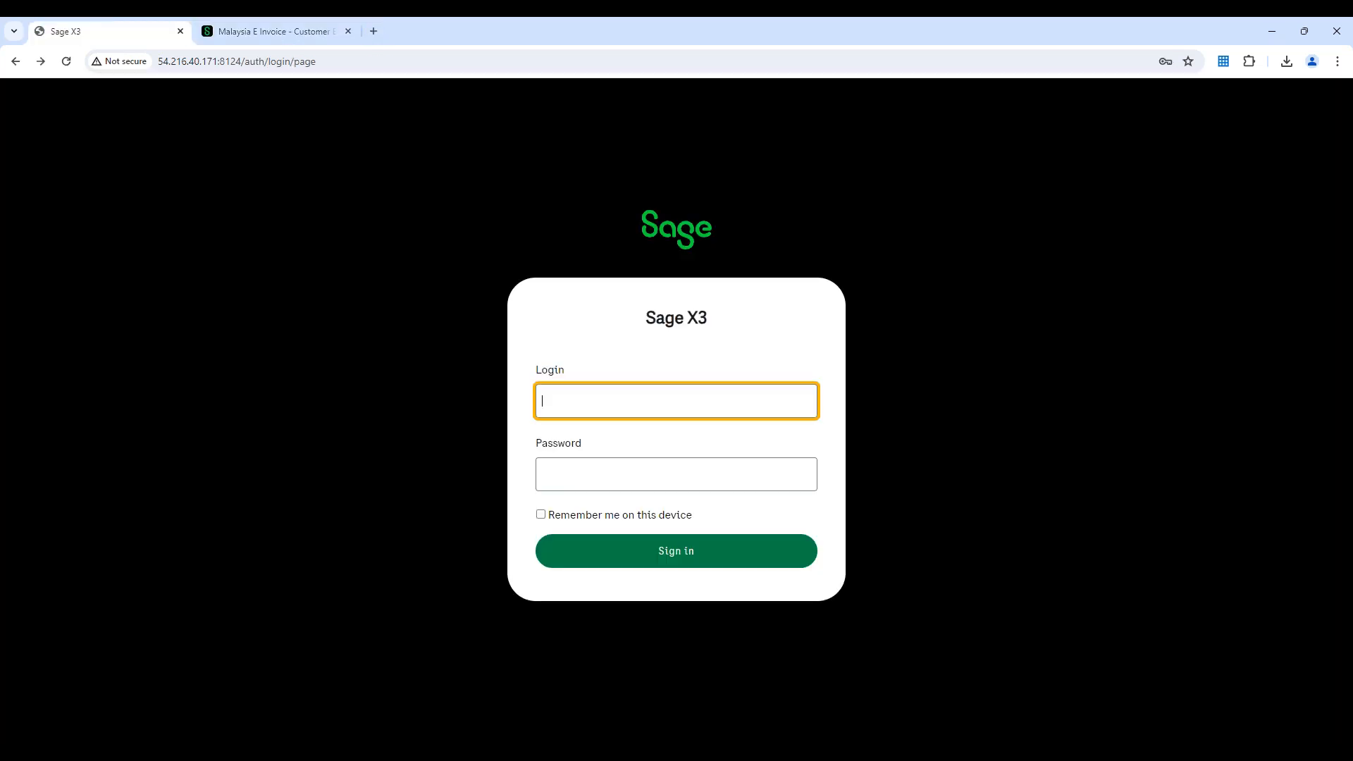
{"action": "left_click", "coordinate": [294, 29]}
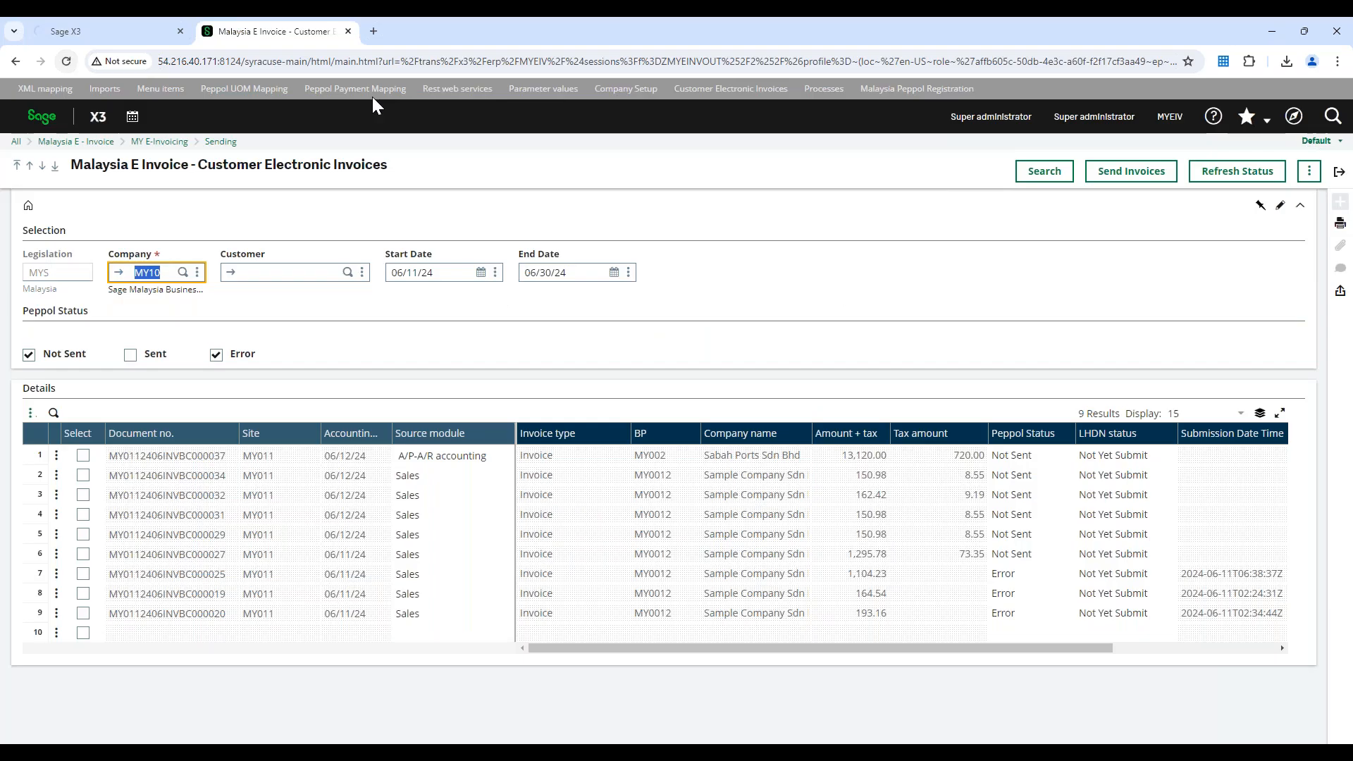
In the other browser tab, duplicate the sales invoice with reference "Allowance on header and detail" without recalculating prices or discounts
{"action": "left_click", "coordinate": [133, 32]}
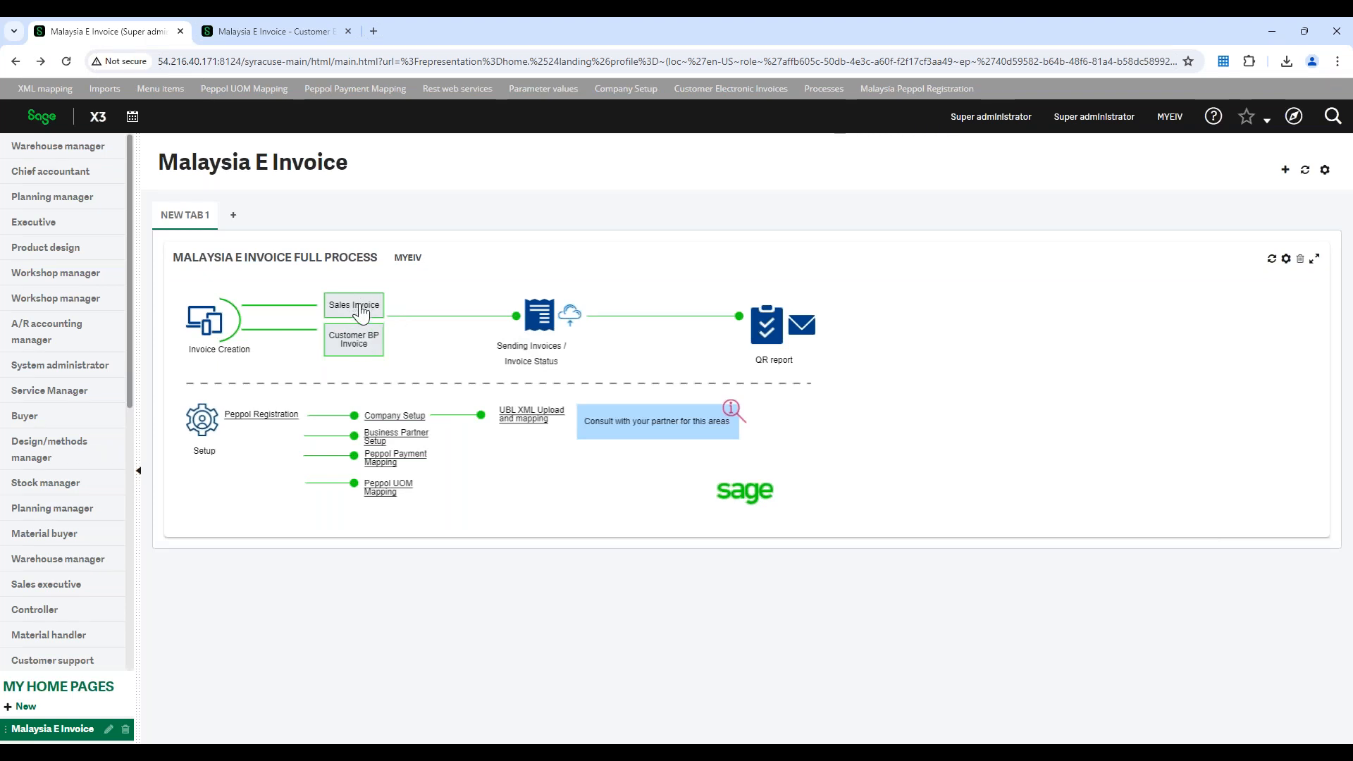
{"action": "left_click", "coordinate": [360, 310]}
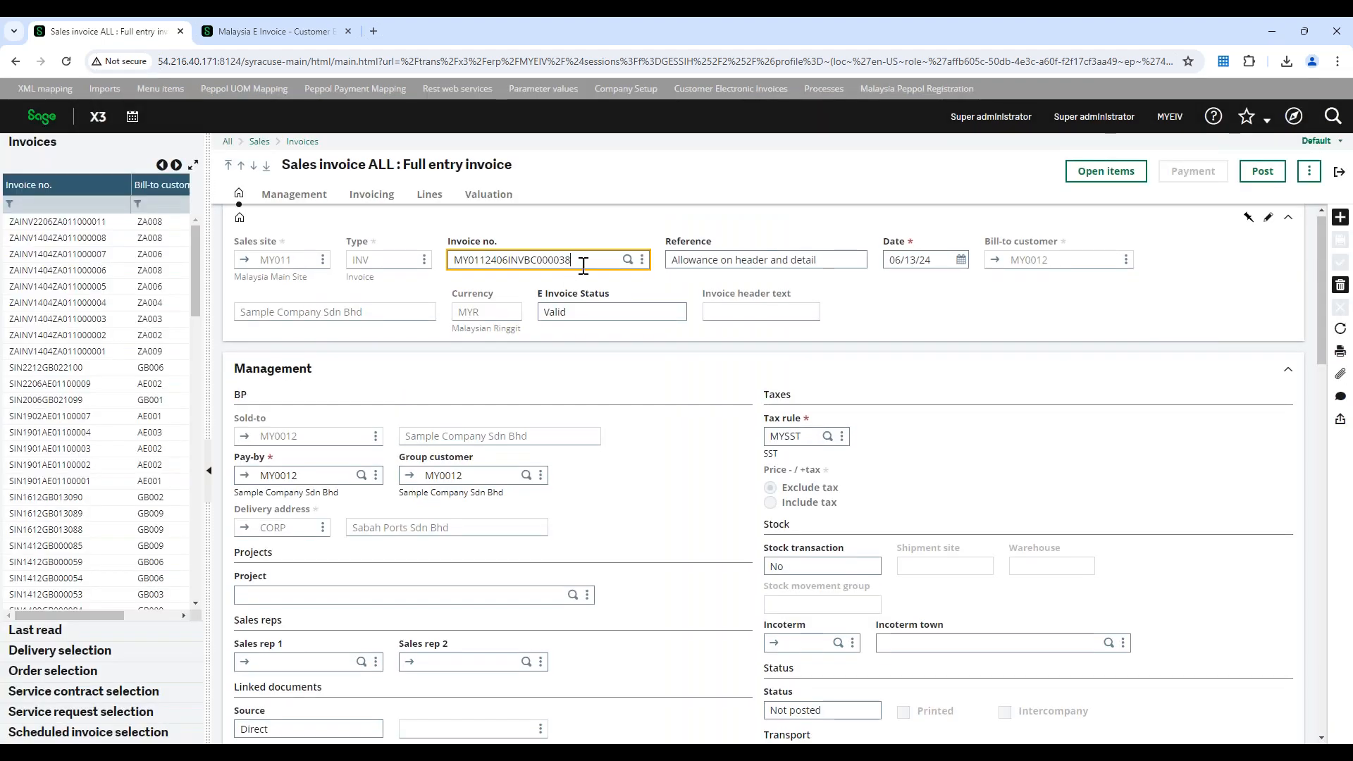
{"action": "left_click", "coordinate": [521, 261]}
{"action": "key", "text": "BackSpace"}
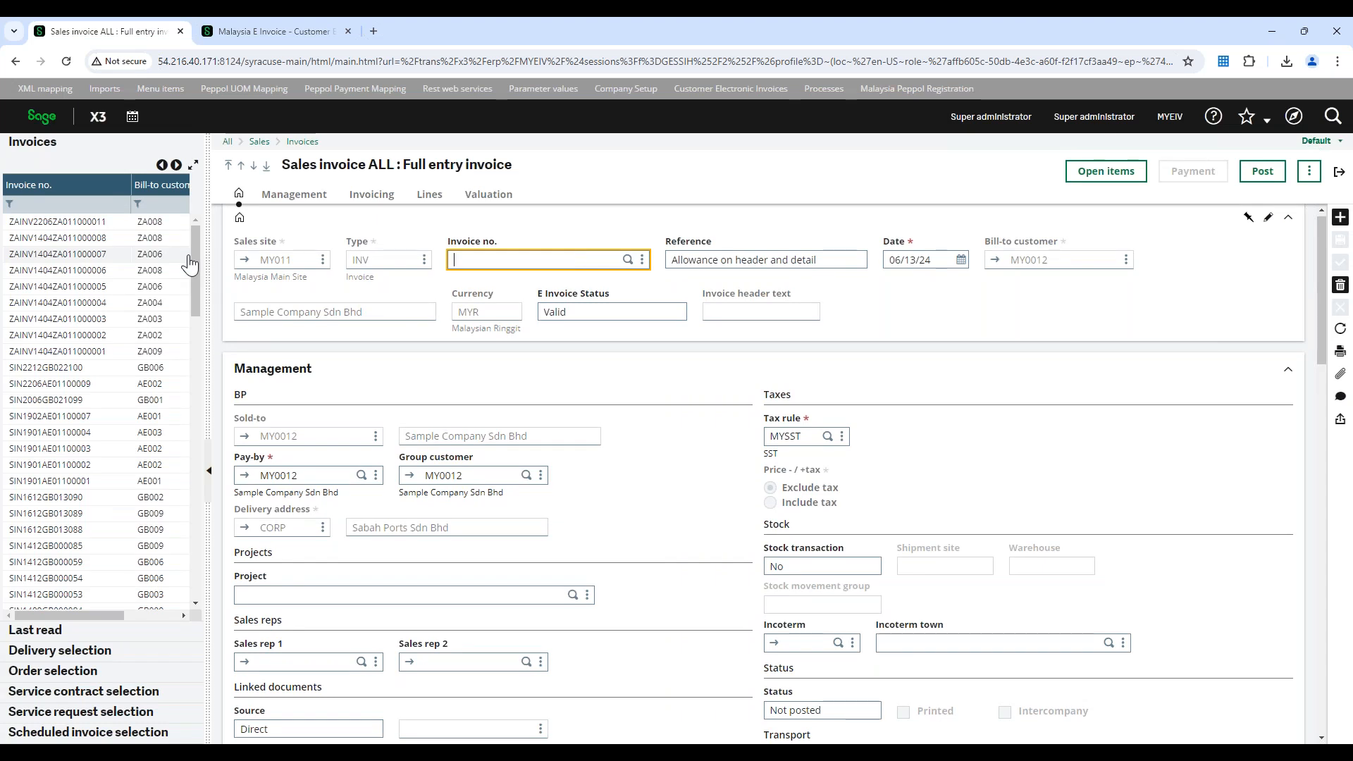
{"action": "key", "text": "Tab"}
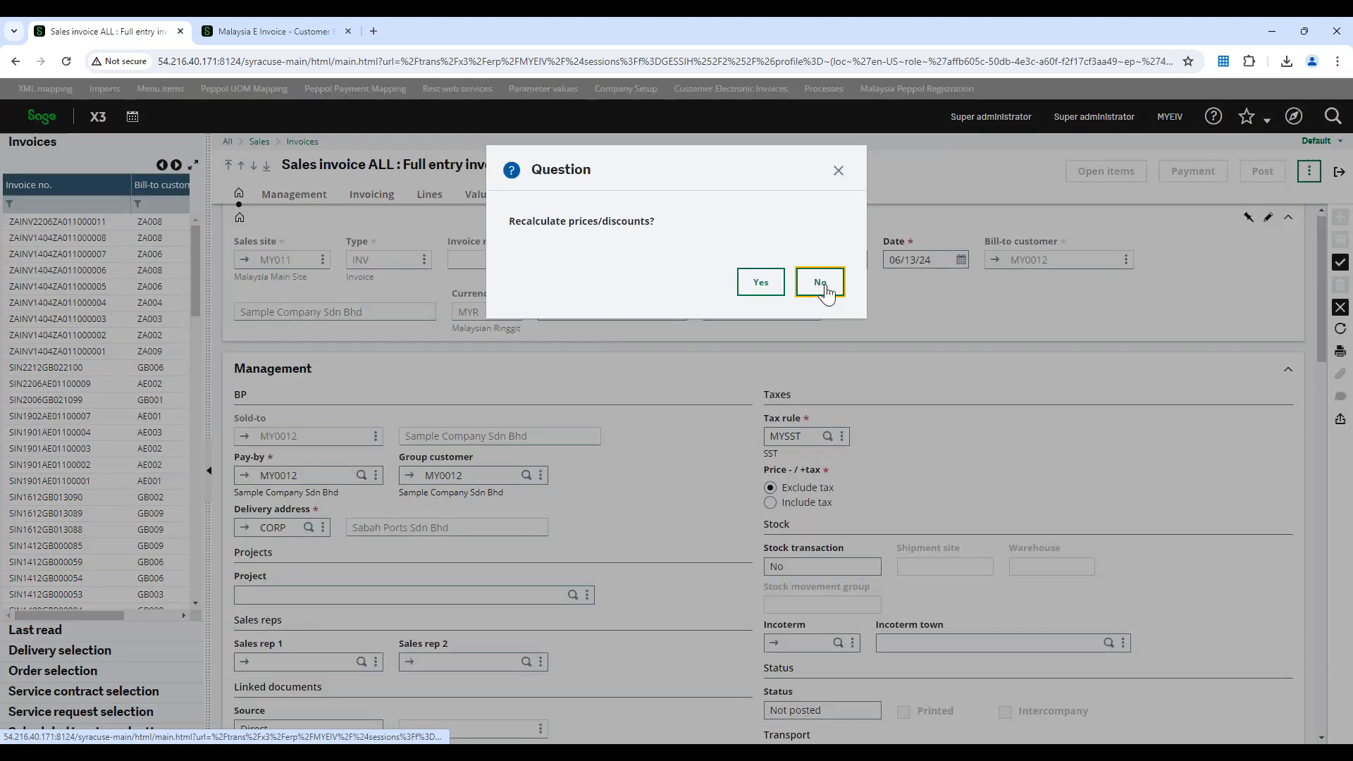
{"action": "left_click", "coordinate": [816, 283]}
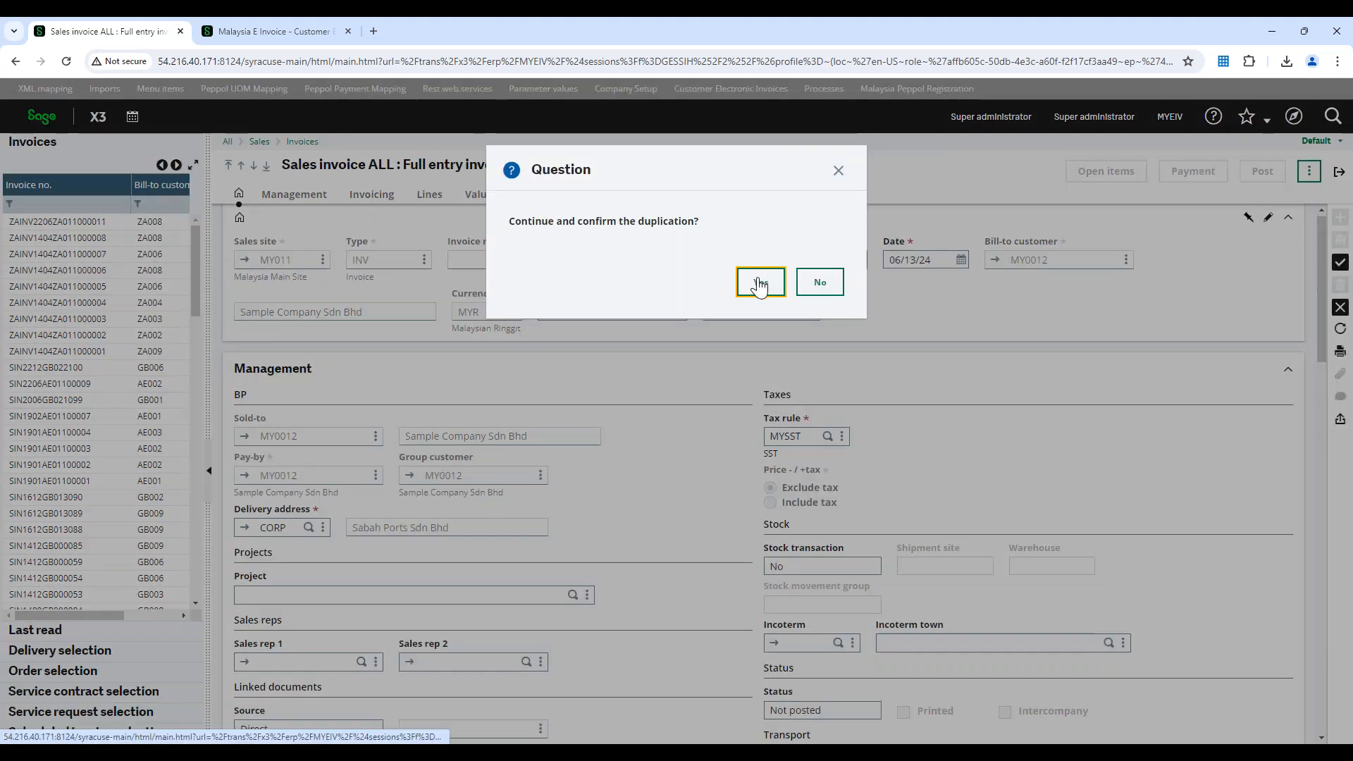
{"action": "left_click", "coordinate": [756, 282]}
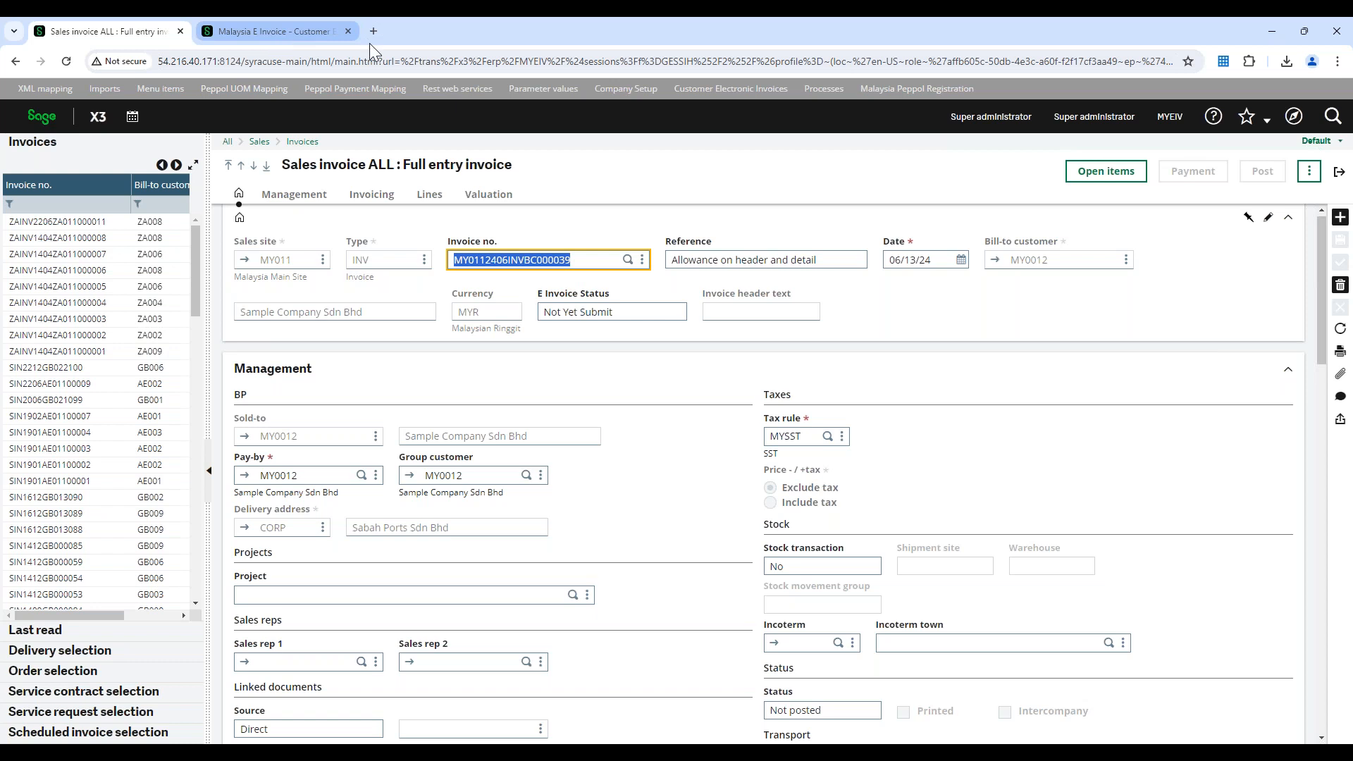
Return to the customer electronic invoices and repeat the search to include the duplicated sales invoice
{"action": "left_click", "coordinate": [350, 38]}
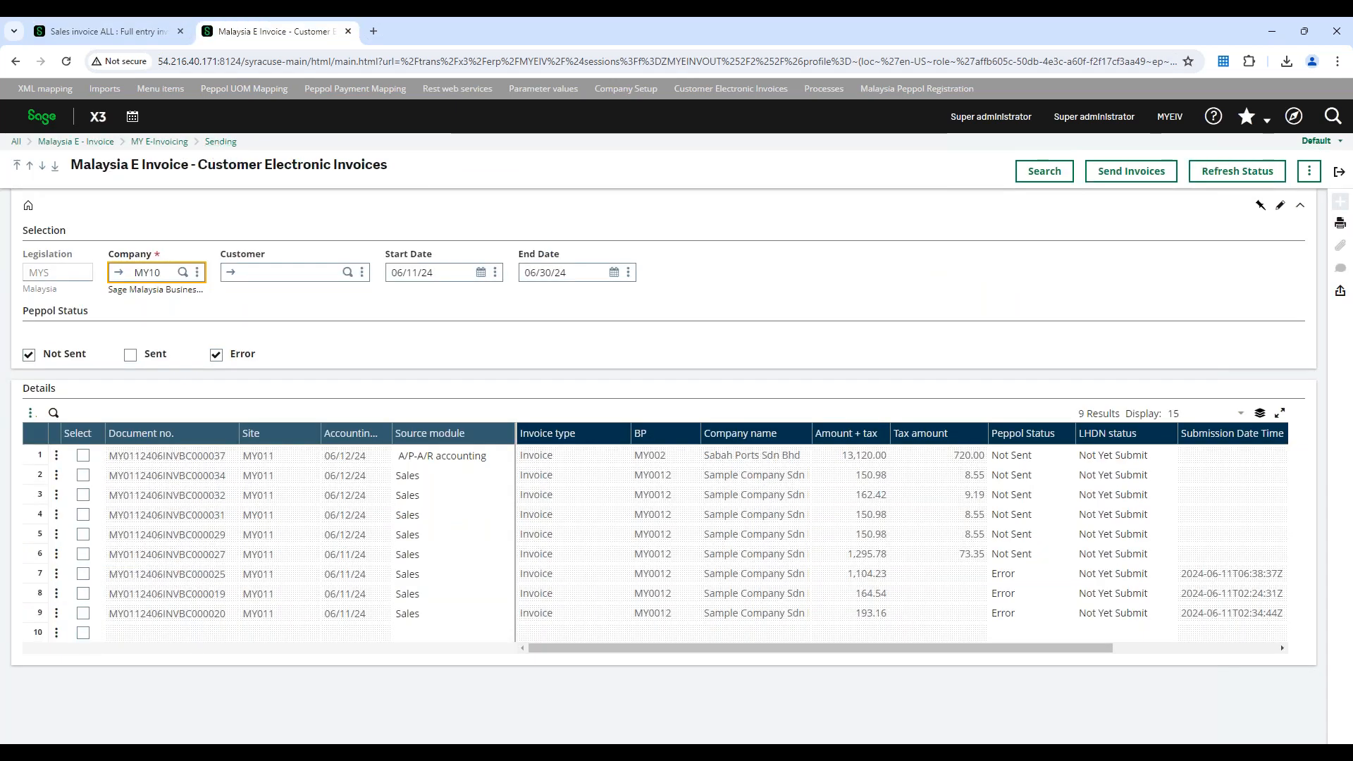
{"action": "left_click", "coordinate": [120, 32]}
{"action": "left_click", "coordinate": [295, 36]}
{"action": "left_click", "coordinate": [1043, 171]}
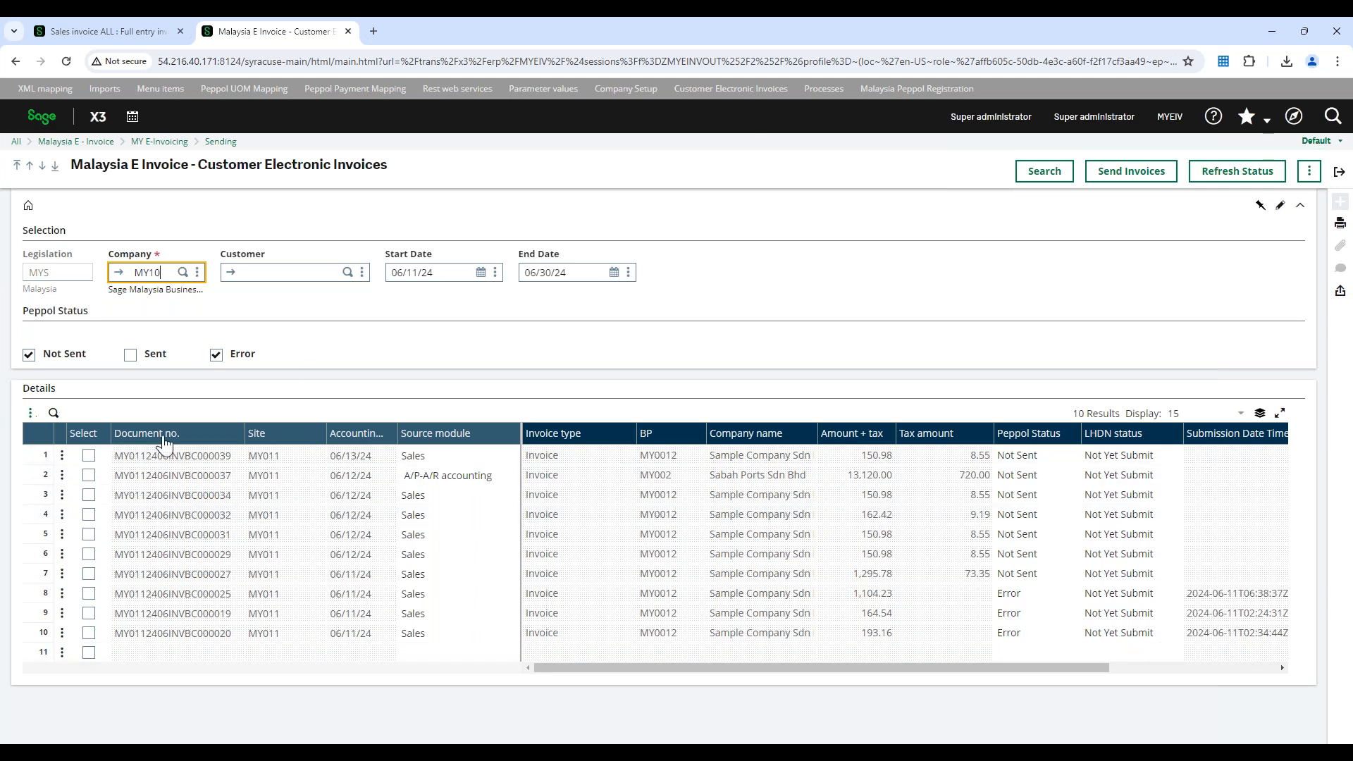
Send the newest Not Sent sales invoice, dated 06/13/24, for electronic submission and check its LHDN status
{"action": "left_click", "coordinate": [88, 457]}
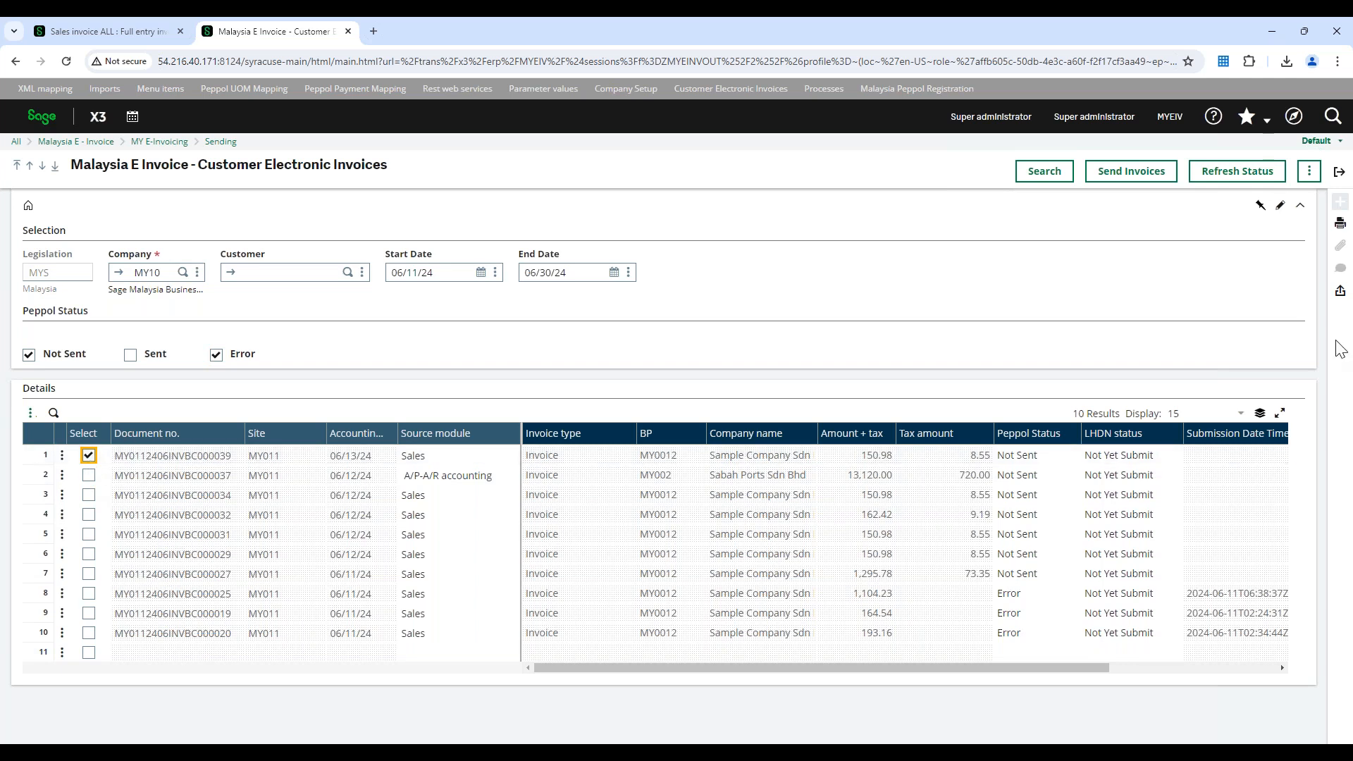
{"action": "left_click", "coordinate": [1131, 172]}
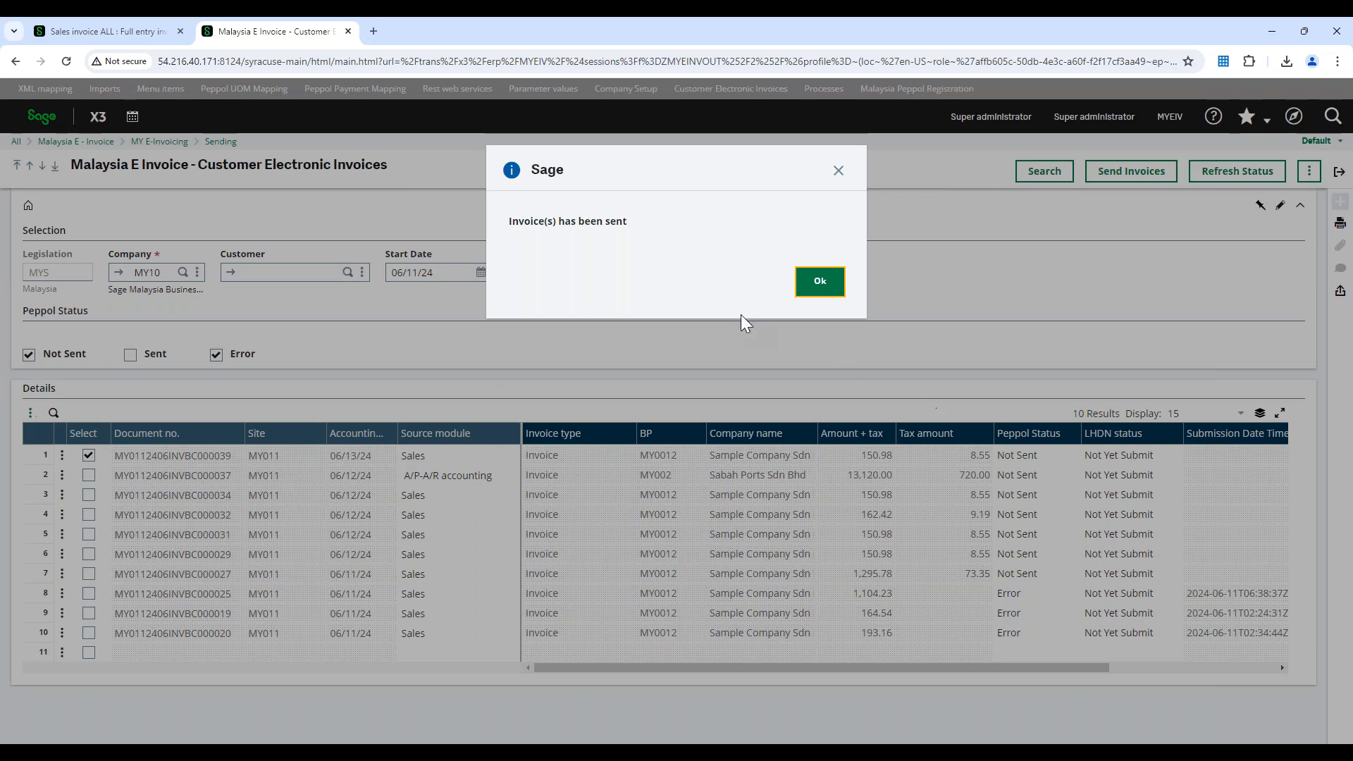
{"action": "left_click_drag", "start_coordinate": [508, 222], "coordinate": [627, 223]}
{"action": "left_click", "coordinate": [819, 281]}
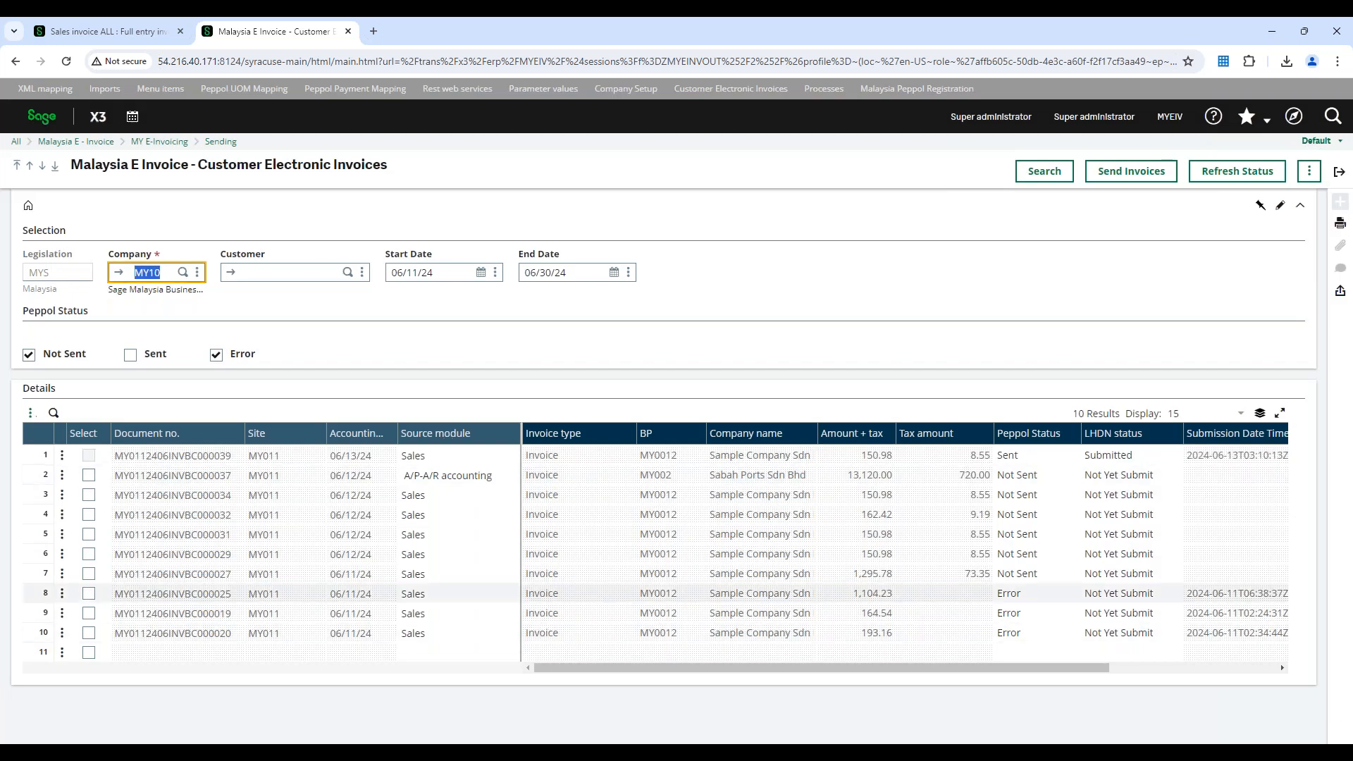
{"action": "left_click", "coordinate": [1123, 458]}
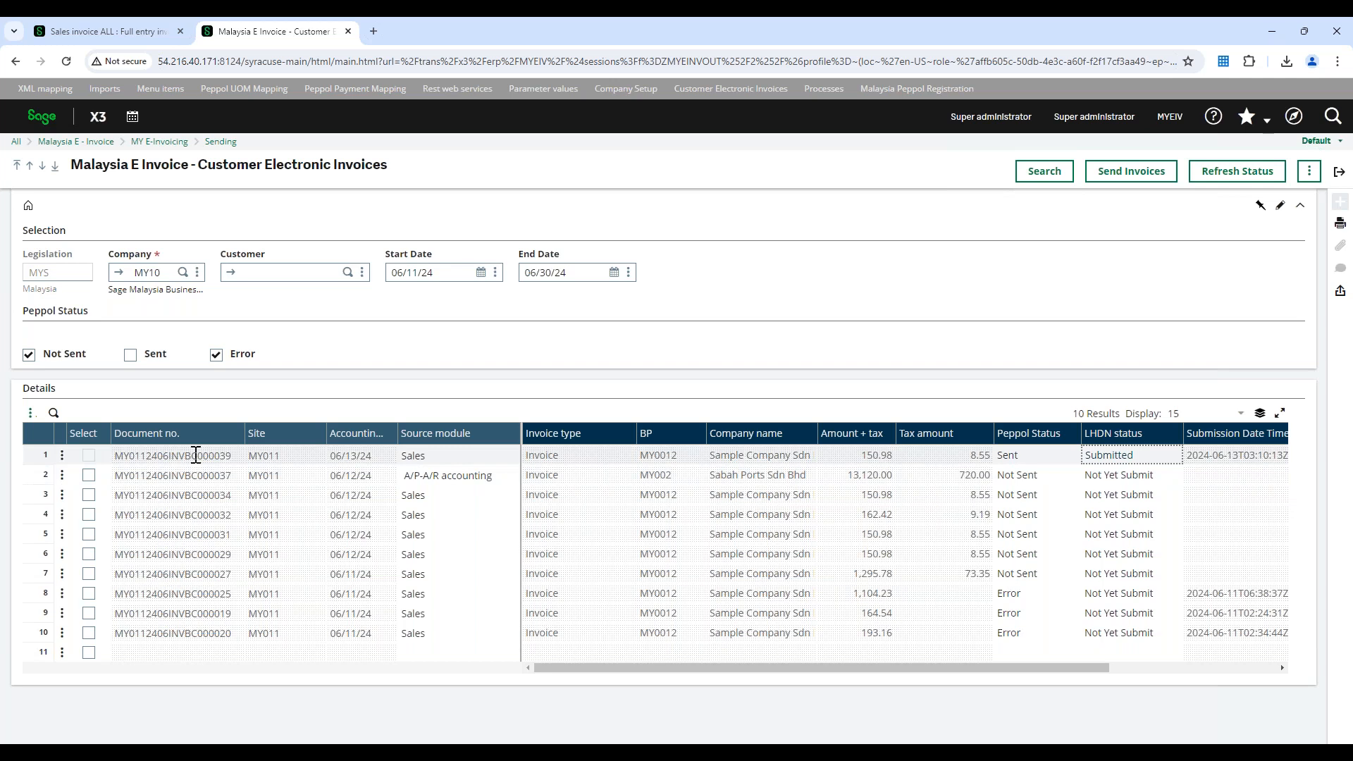
Refresh the LHDN status of the sent invoices, and reload the duplicated sales invoice to update its E Invoice Status
{"action": "left_click", "coordinate": [1213, 182]}
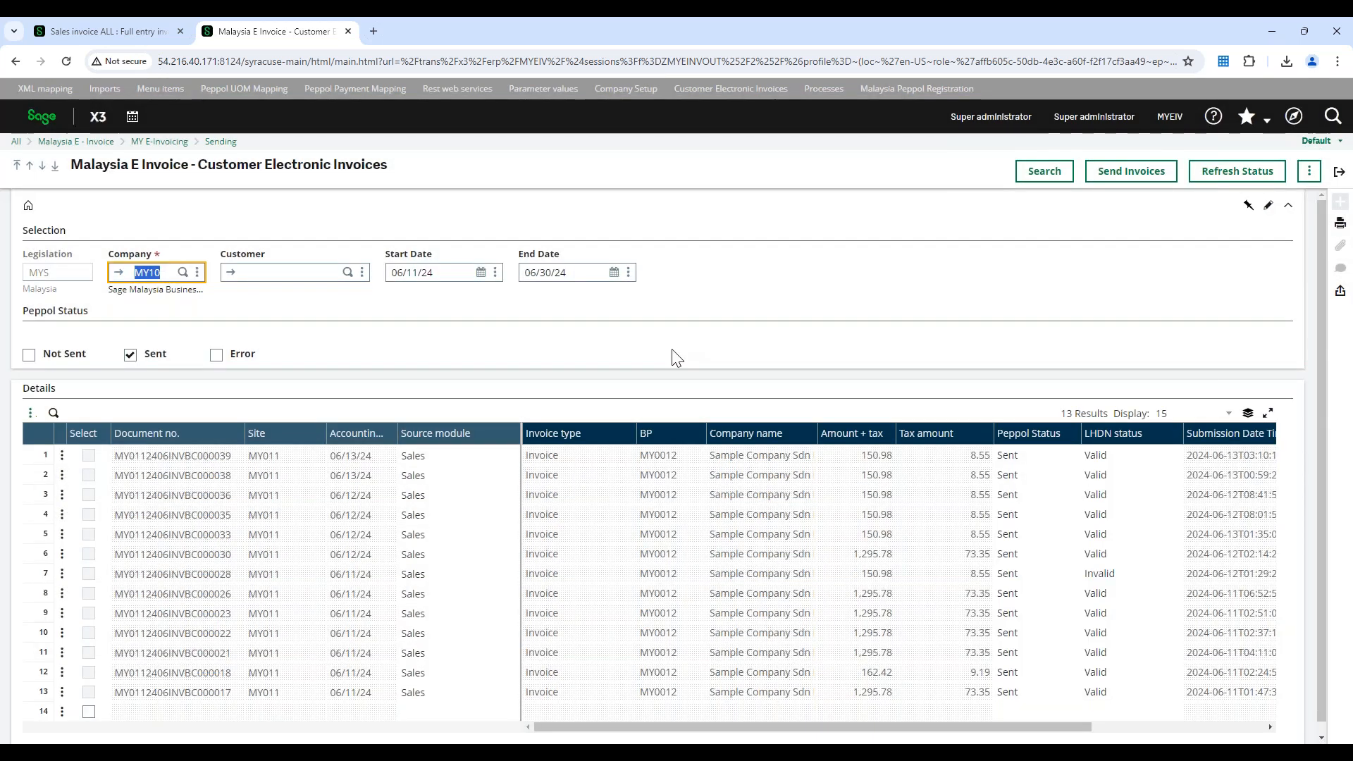
{"action": "left_click", "coordinate": [208, 456]}
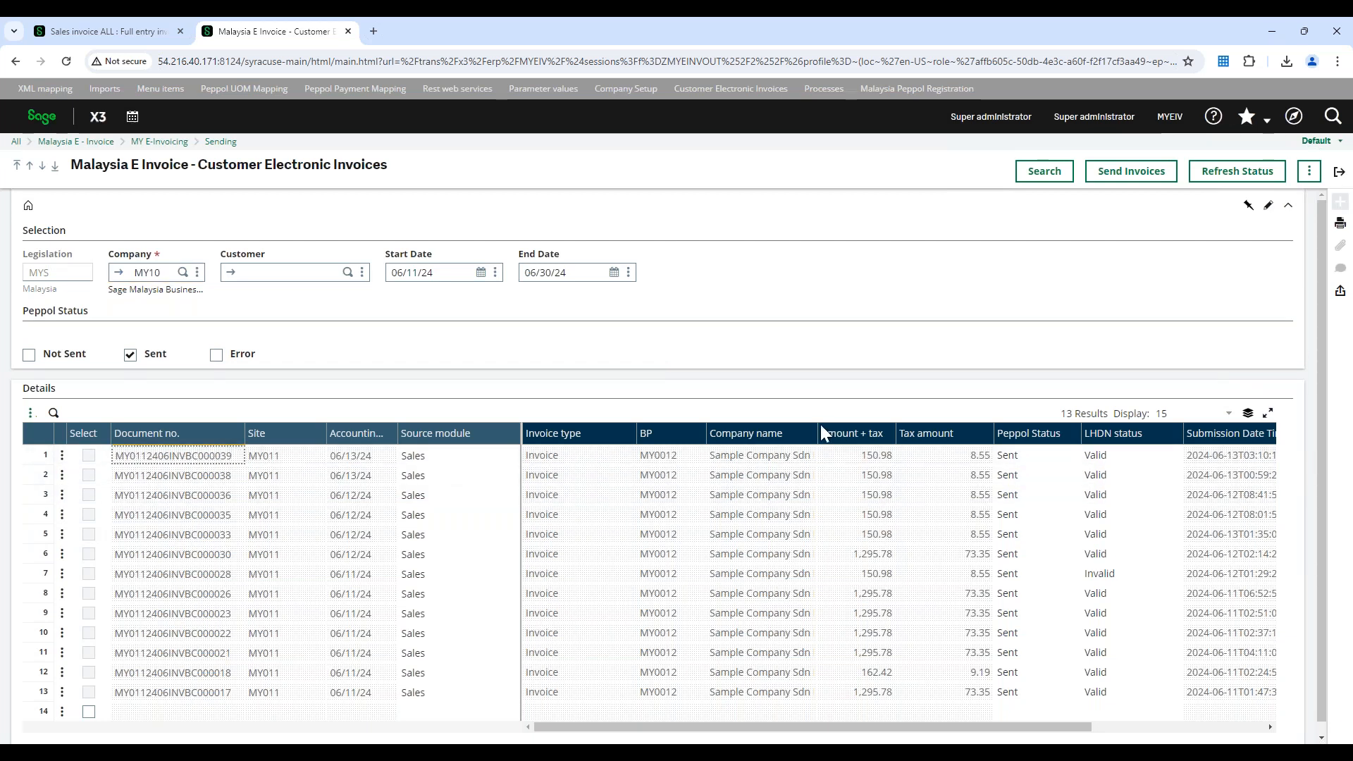
{"action": "left_click", "coordinate": [94, 16]}
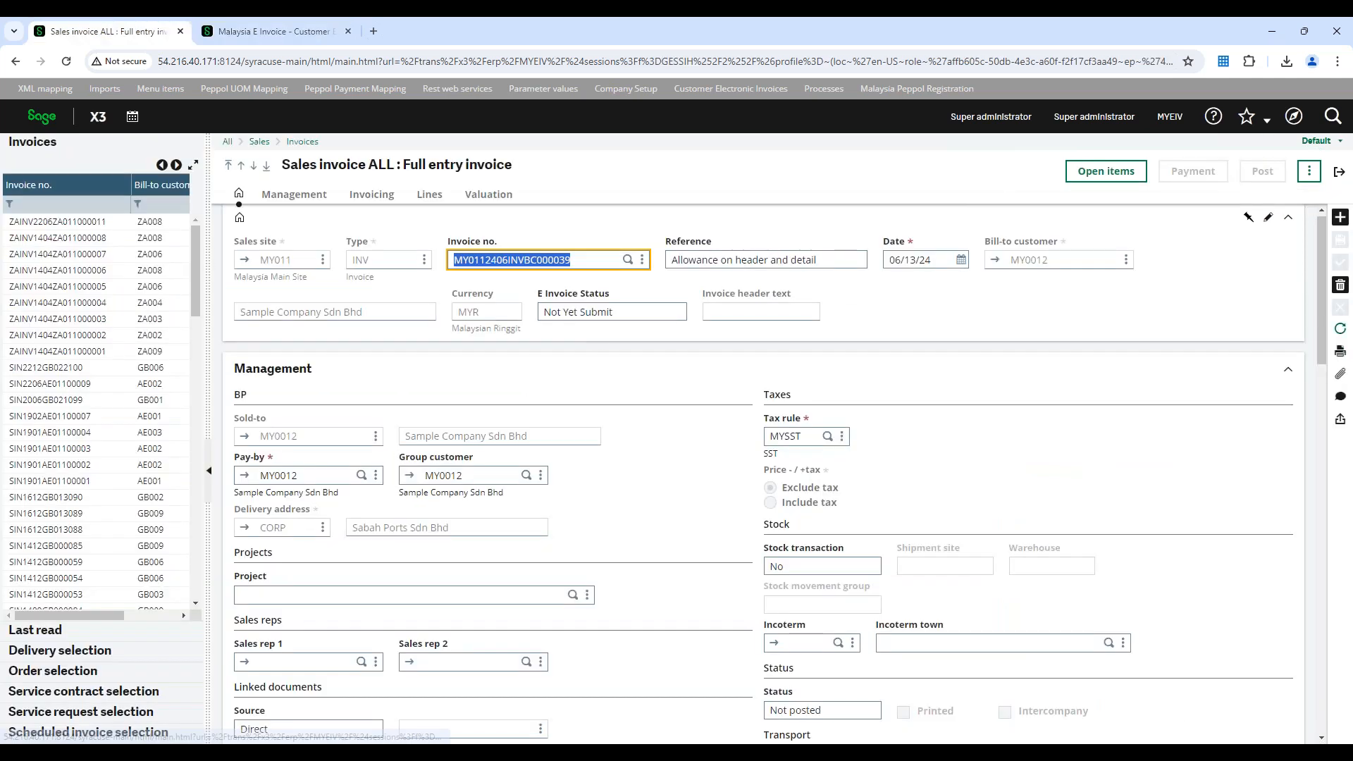
{"action": "left_click", "coordinate": [1340, 331]}
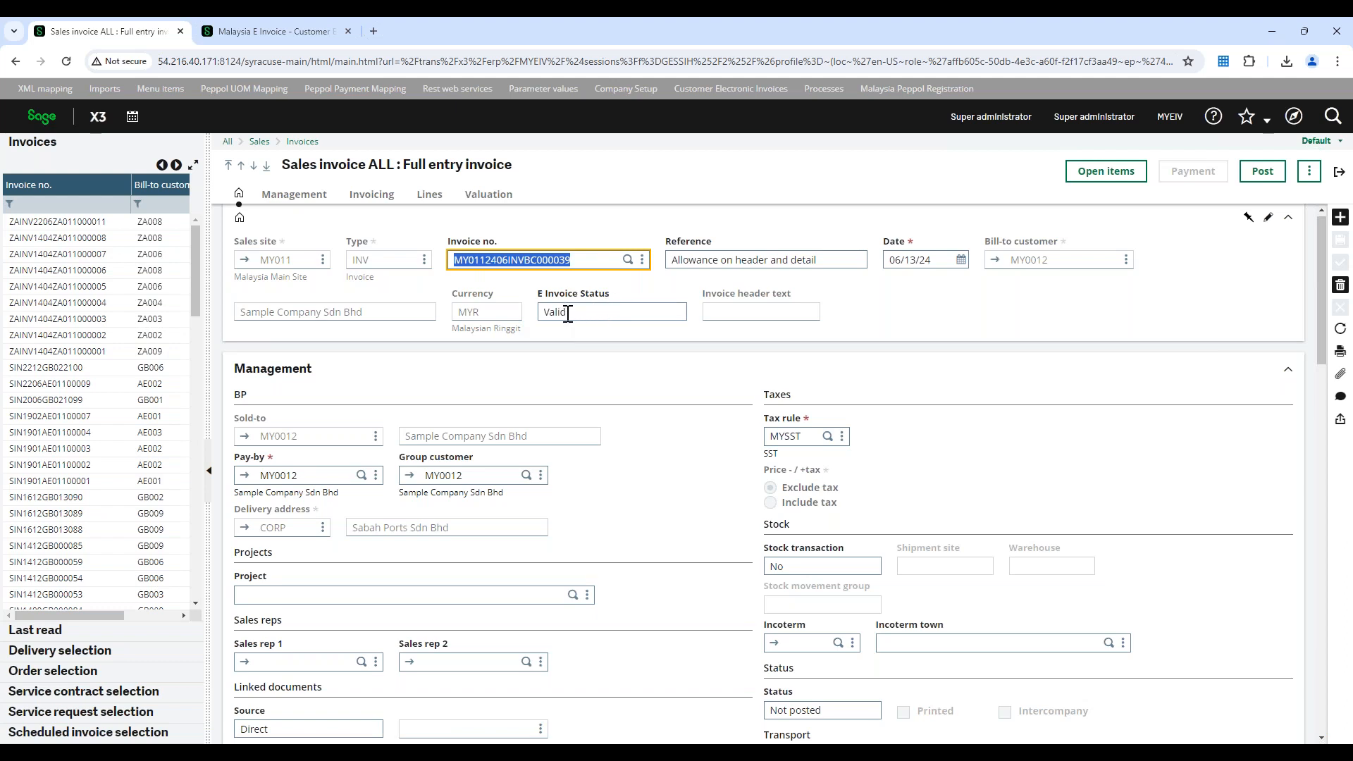
Return both the customer electronic invoices tab and the sales invoice tab to the Malaysia E Invoice home page
{"action": "left_click", "coordinate": [263, 45]}
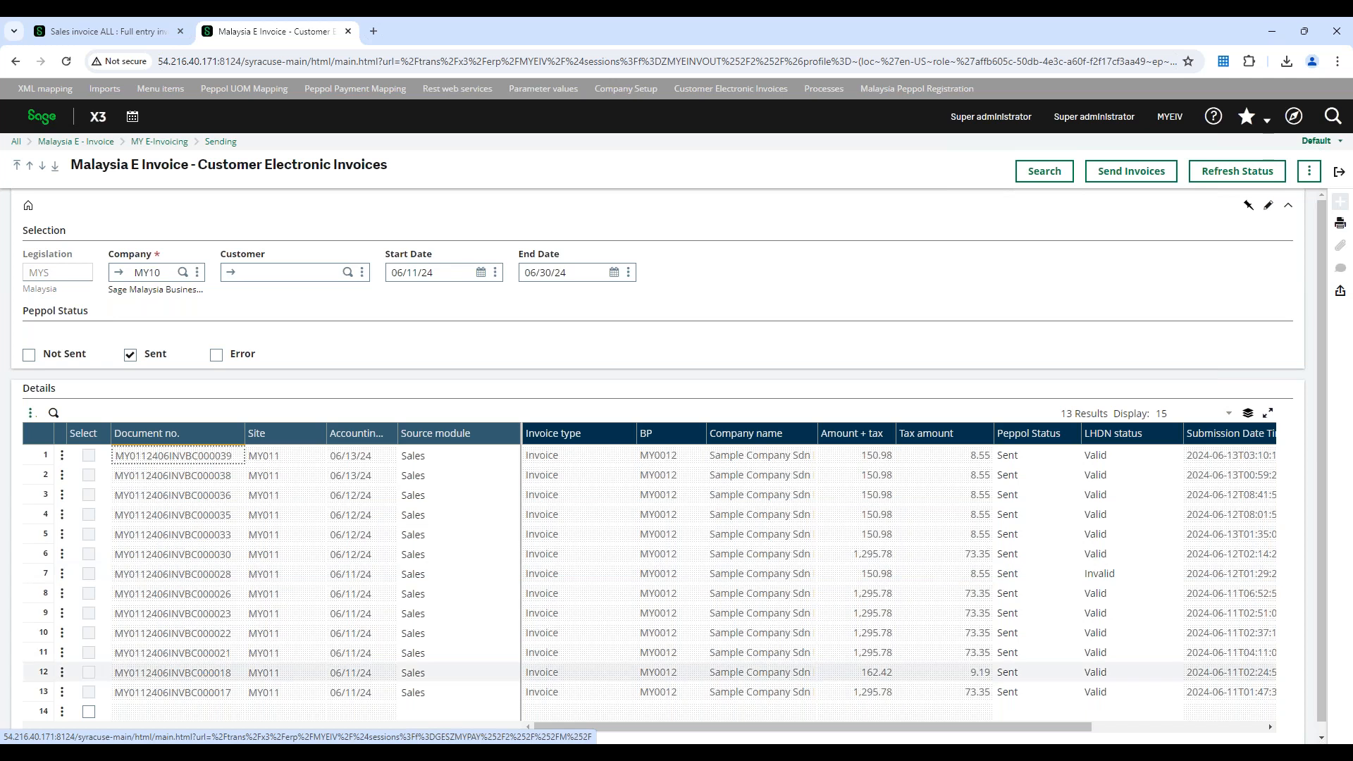
{"action": "left_click", "coordinate": [16, 61]}
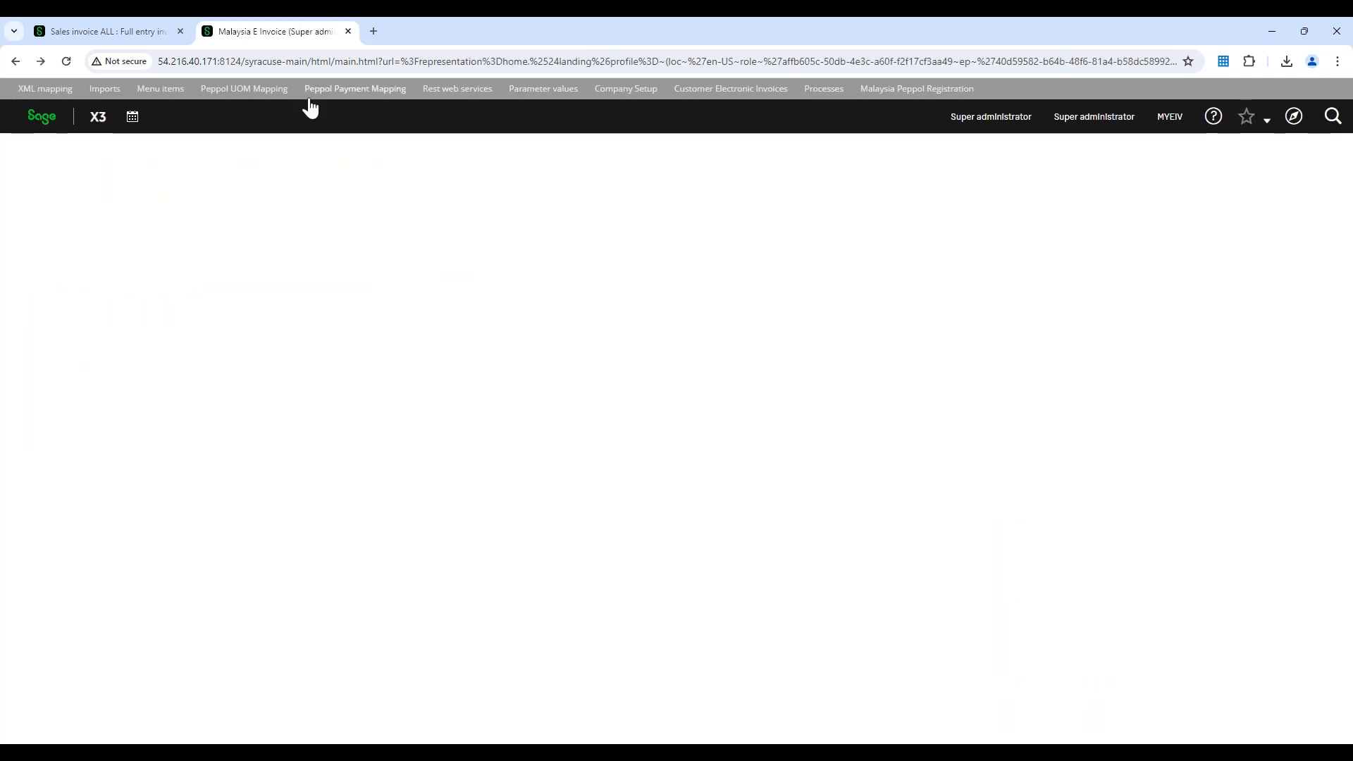
{"action": "left_click", "coordinate": [109, 31]}
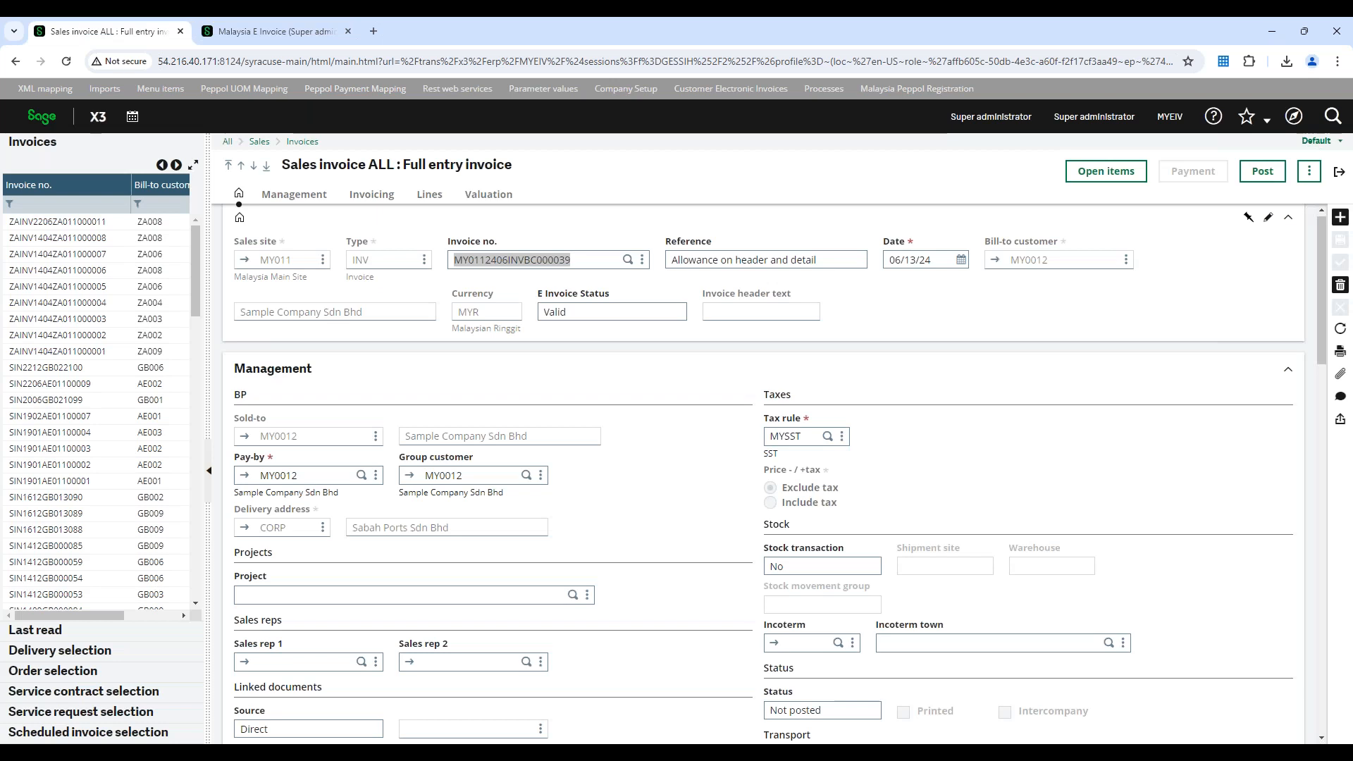
{"action": "left_click", "coordinate": [42, 116]}
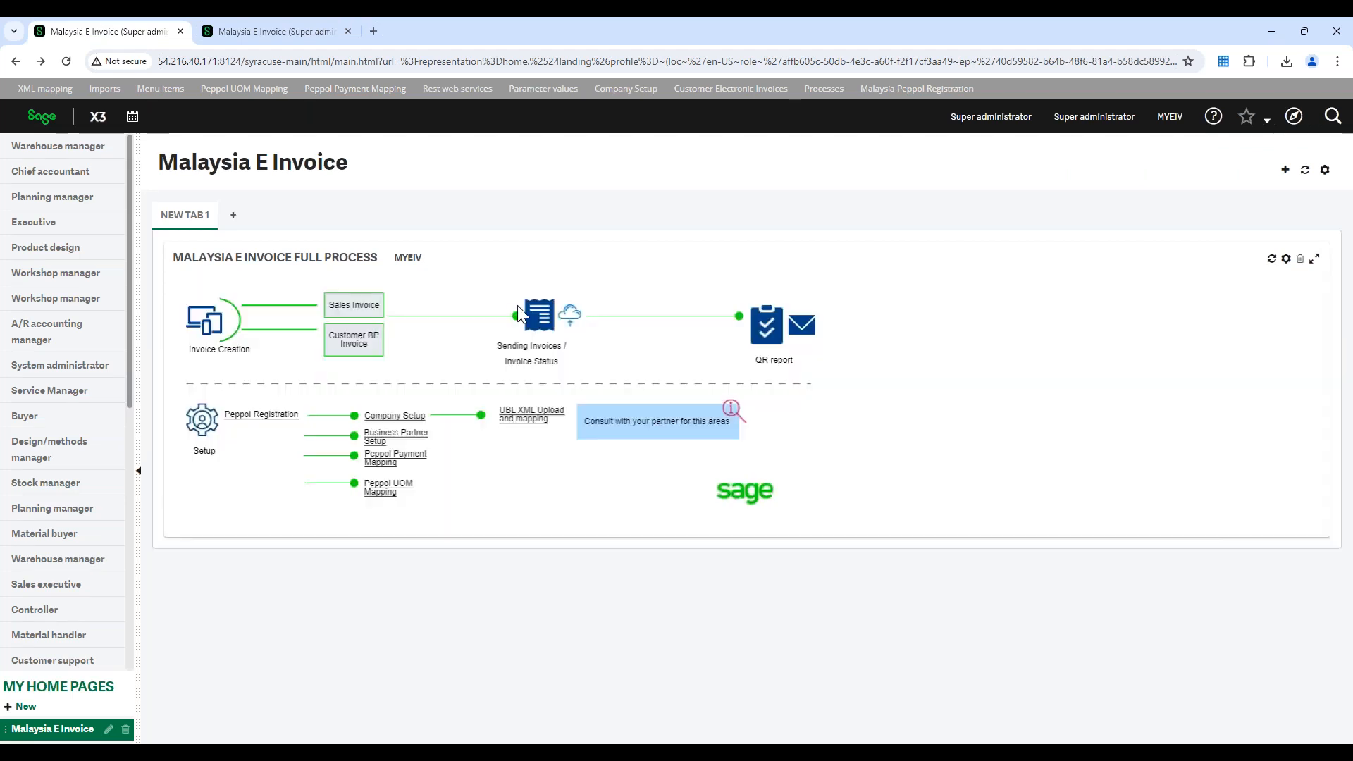
Reopen the customer electronic invoices and search for company MY10's invoices with only the Sent status
{"action": "left_click", "coordinate": [534, 333]}
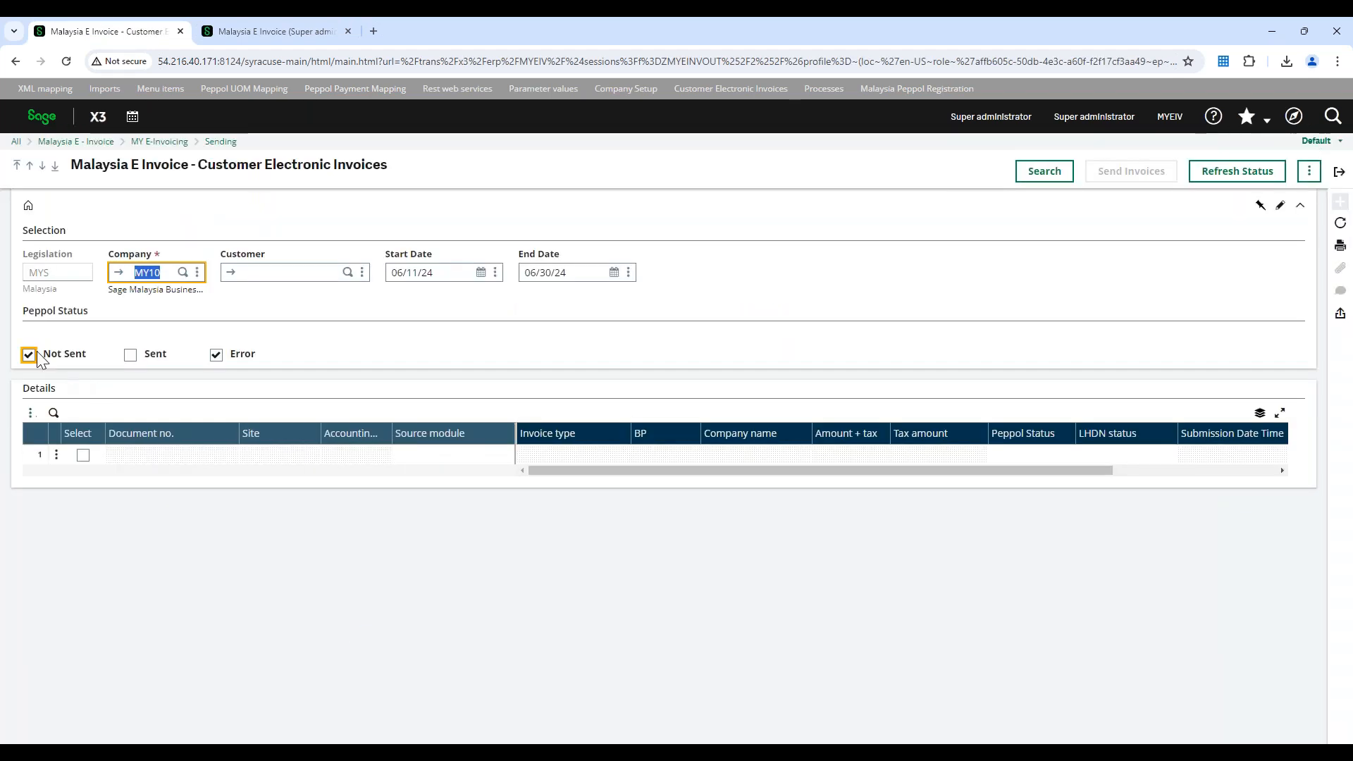
{"action": "left_click", "coordinate": [29, 354]}
{"action": "left_click", "coordinate": [217, 355]}
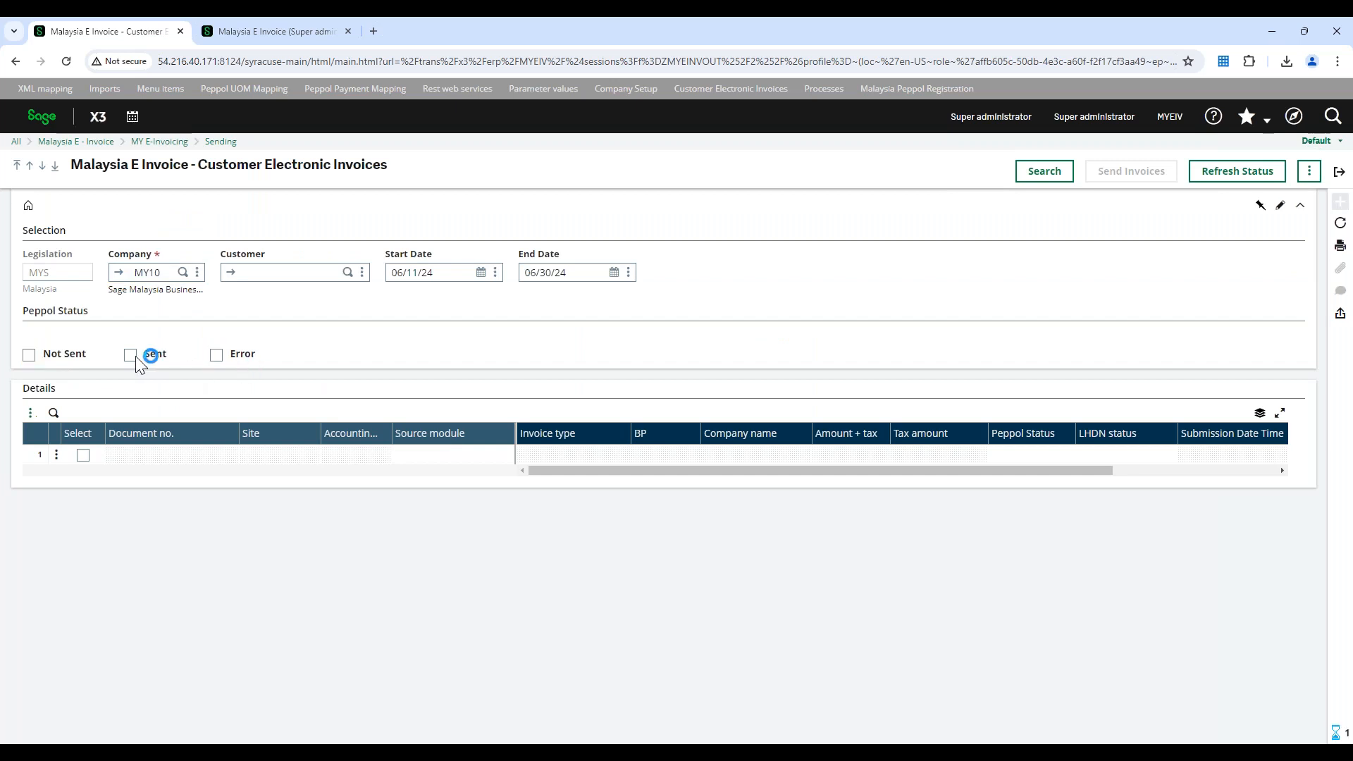
{"action": "left_click", "coordinate": [131, 355]}
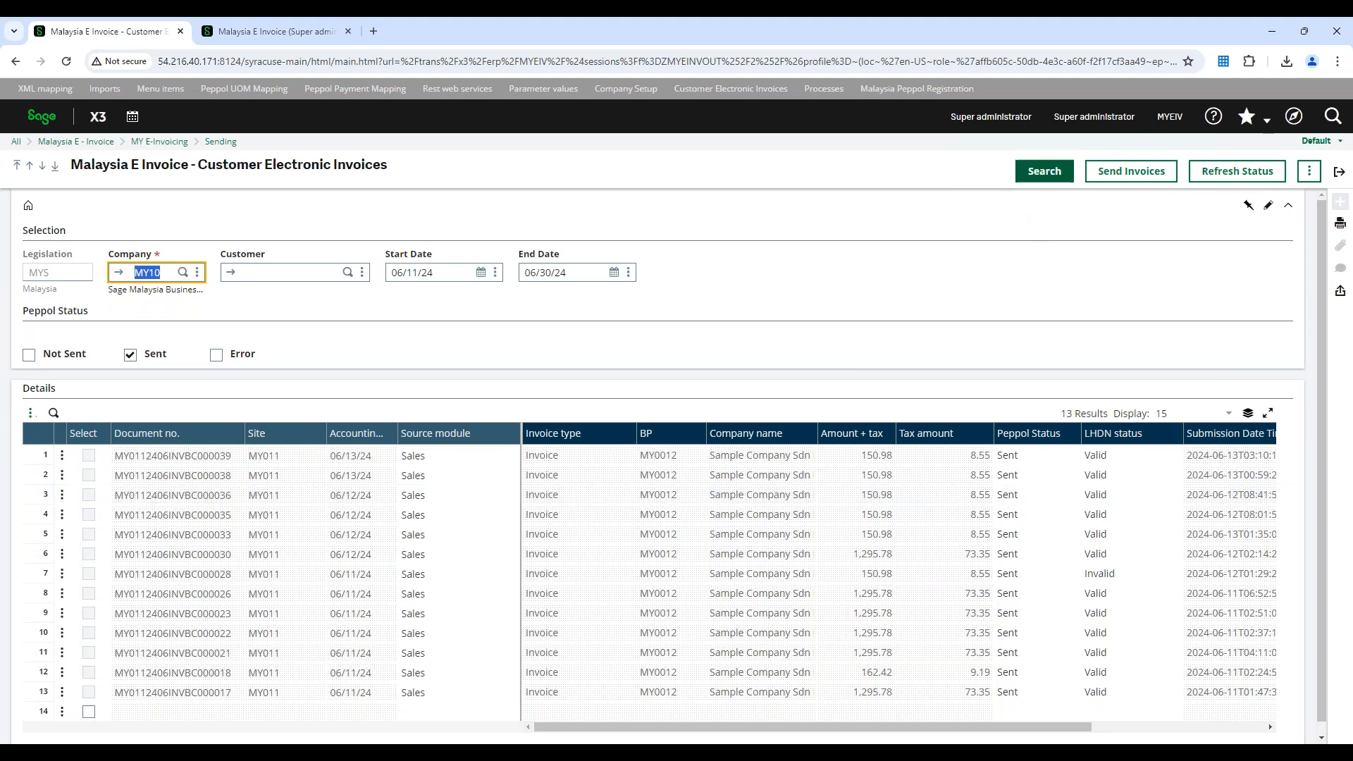
{"action": "left_click", "coordinate": [1044, 171]}
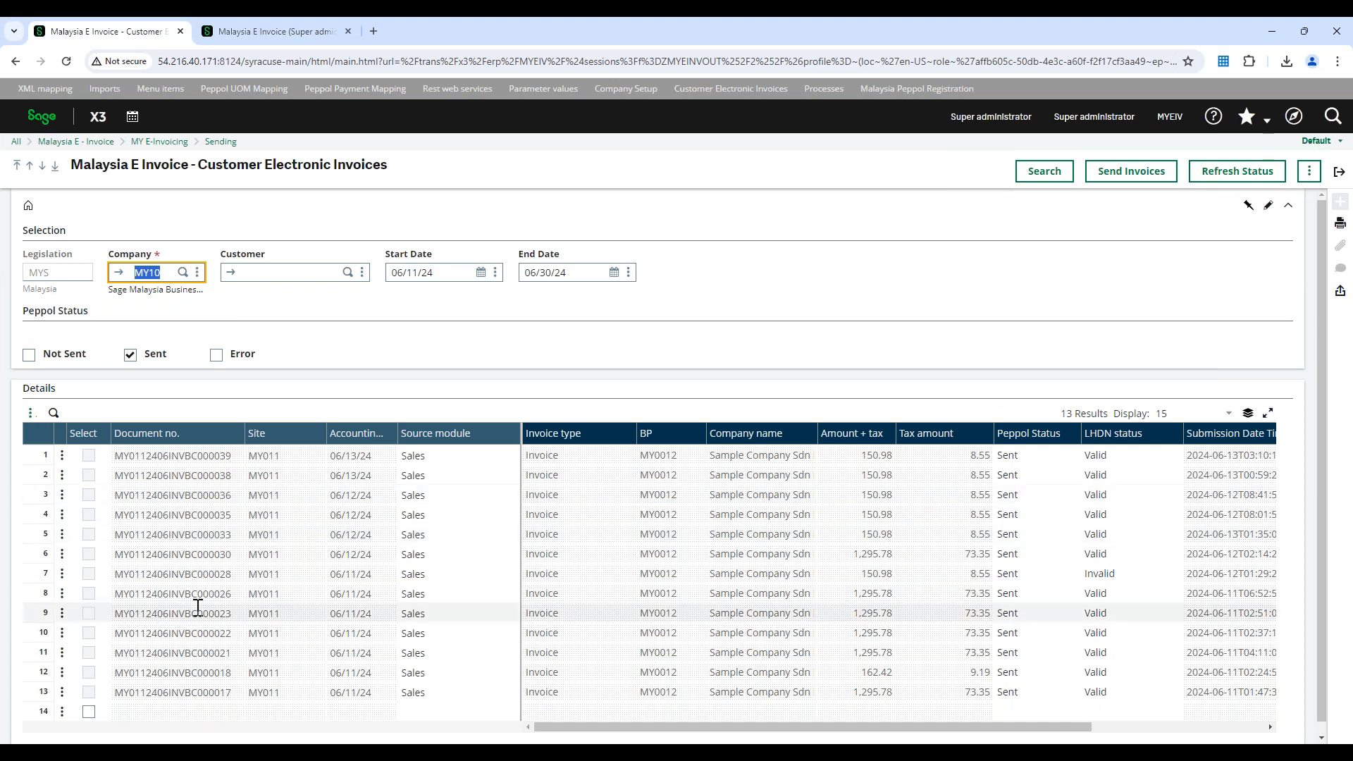
Examine the LHDN statuses across the listed sent invoices for valid and invalid submissions
{"action": "scroll", "coordinate": [198, 608], "scroll_direction": "down", "scroll_amount": 1}
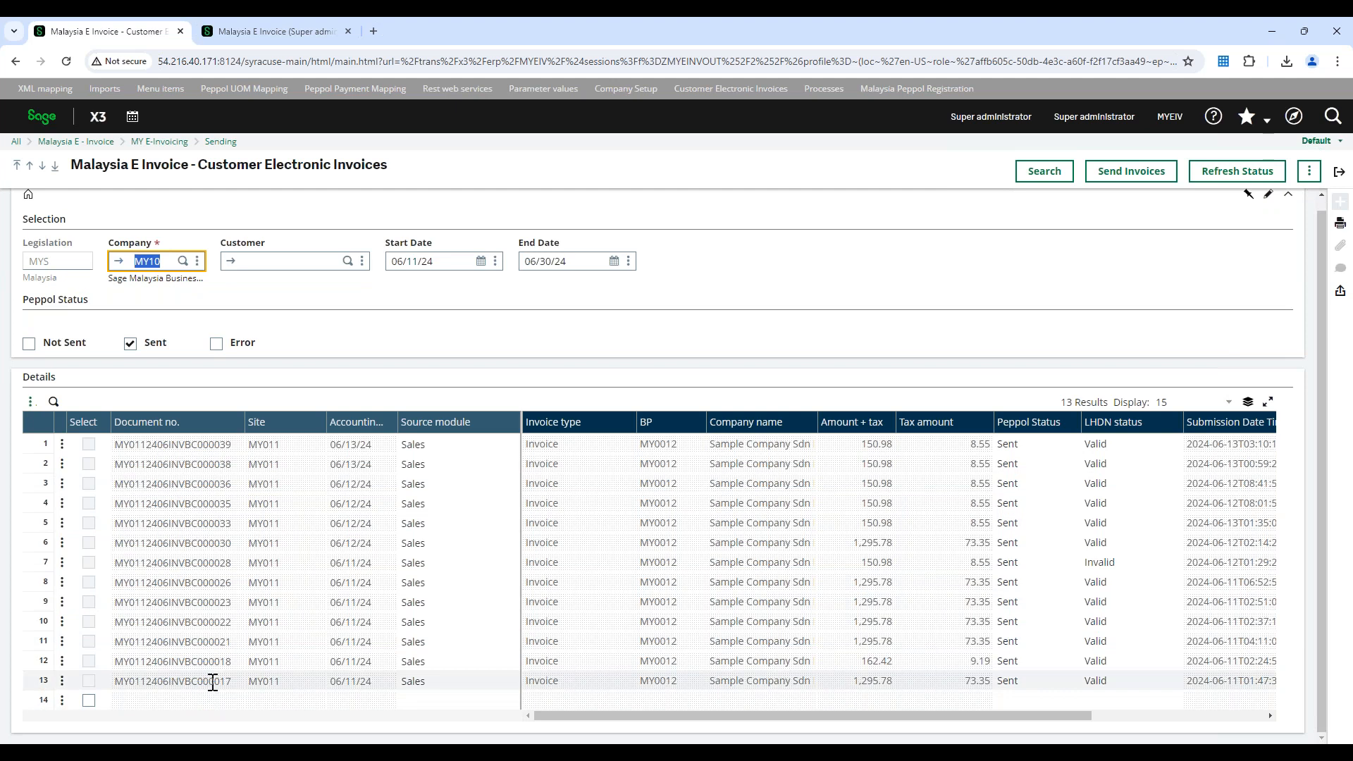
{"action": "left_click", "coordinate": [337, 682]}
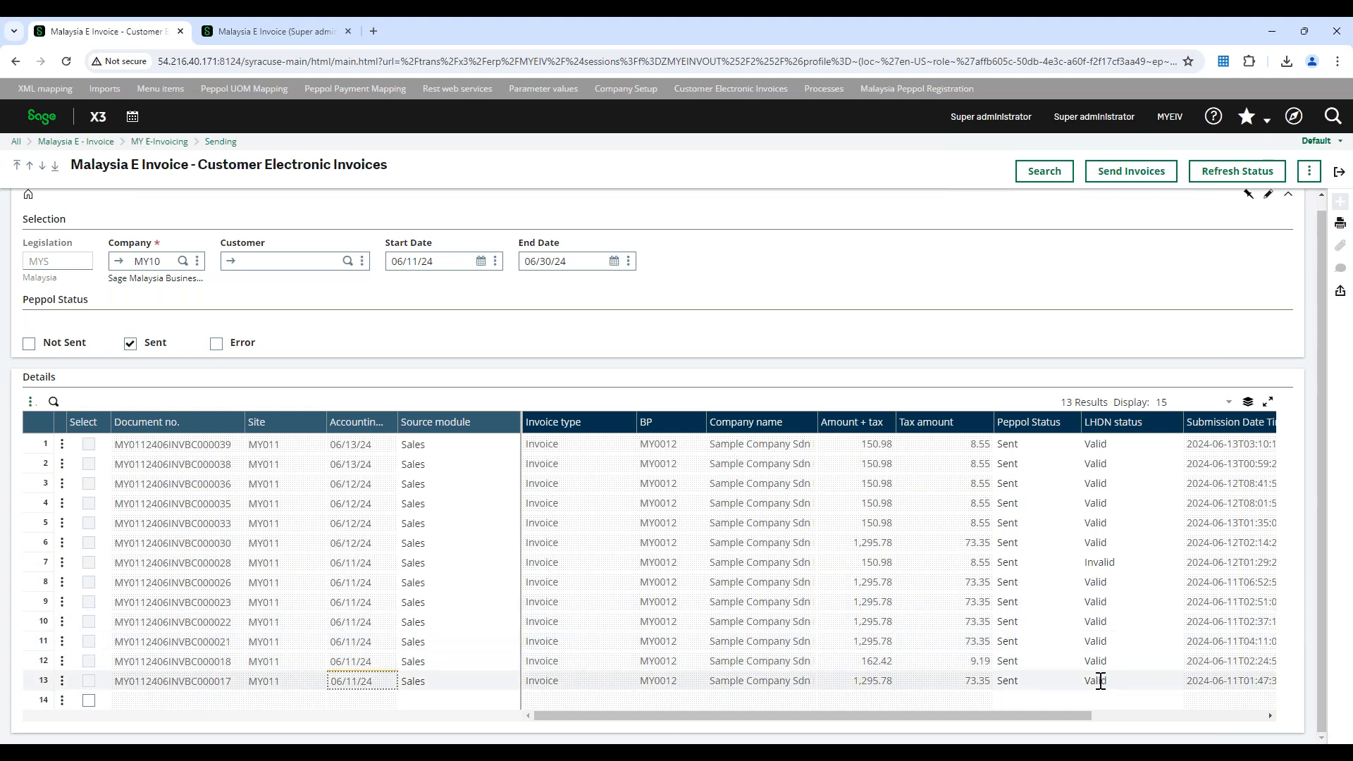
{"action": "left_click", "coordinate": [1096, 563]}
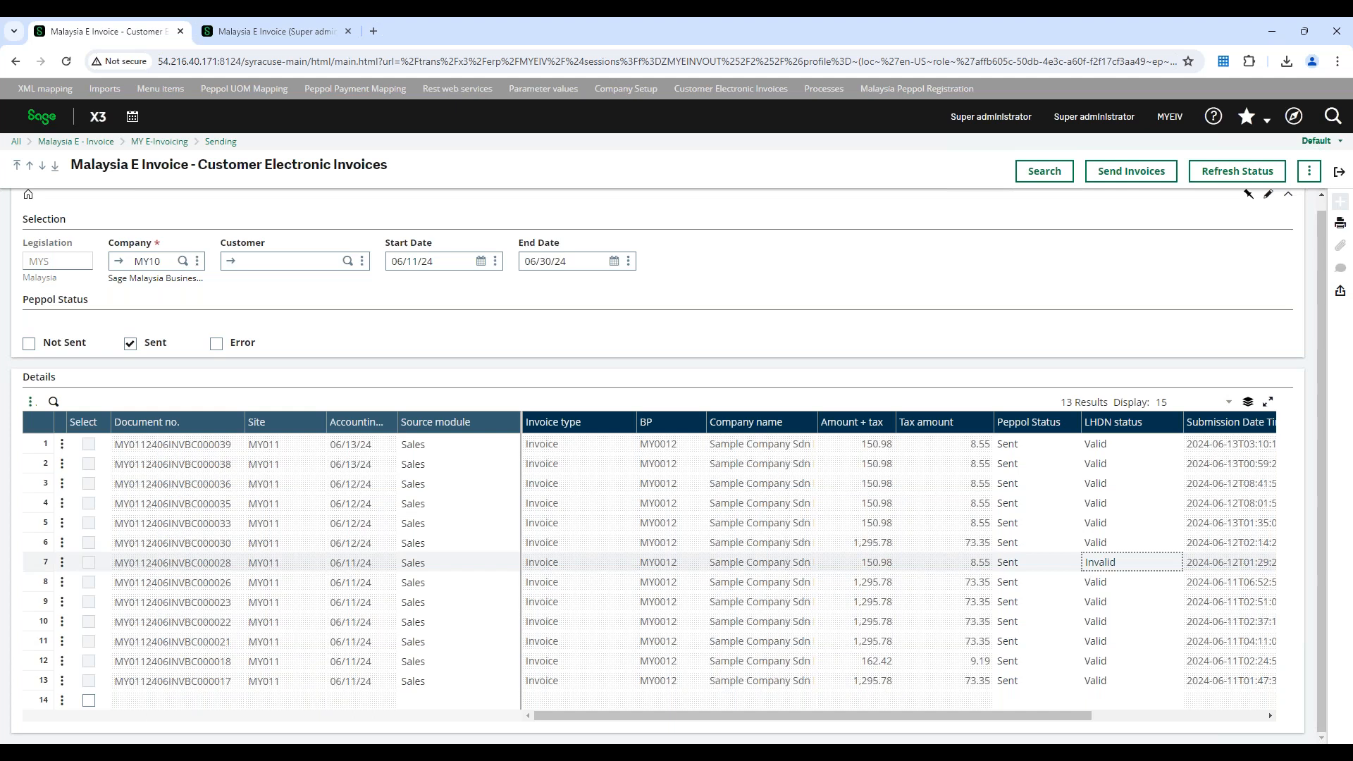
{"action": "scroll", "coordinate": [180, 601], "scroll_direction": "up", "scroll_amount": 1}
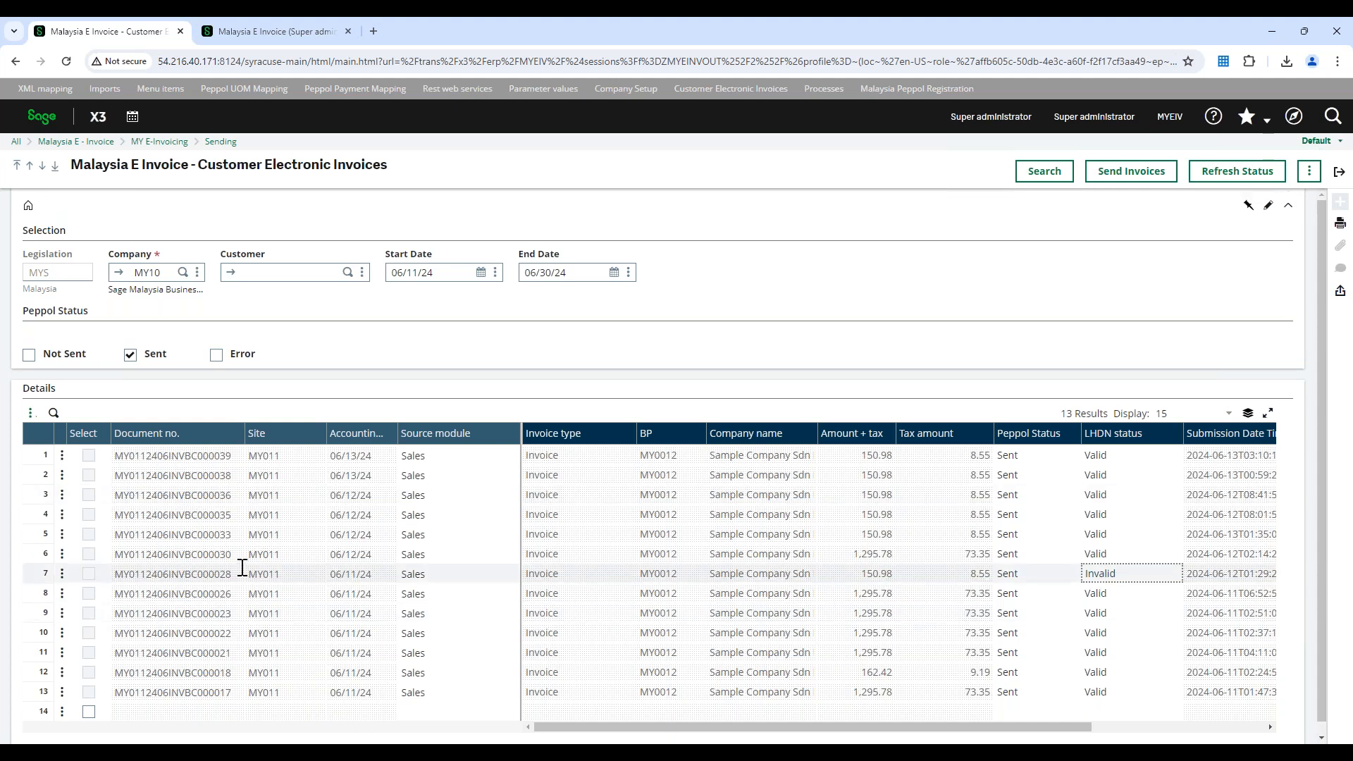
Set the search start date to 05/01/24 and search the sent invoices again
{"action": "left_click", "coordinate": [485, 275]}
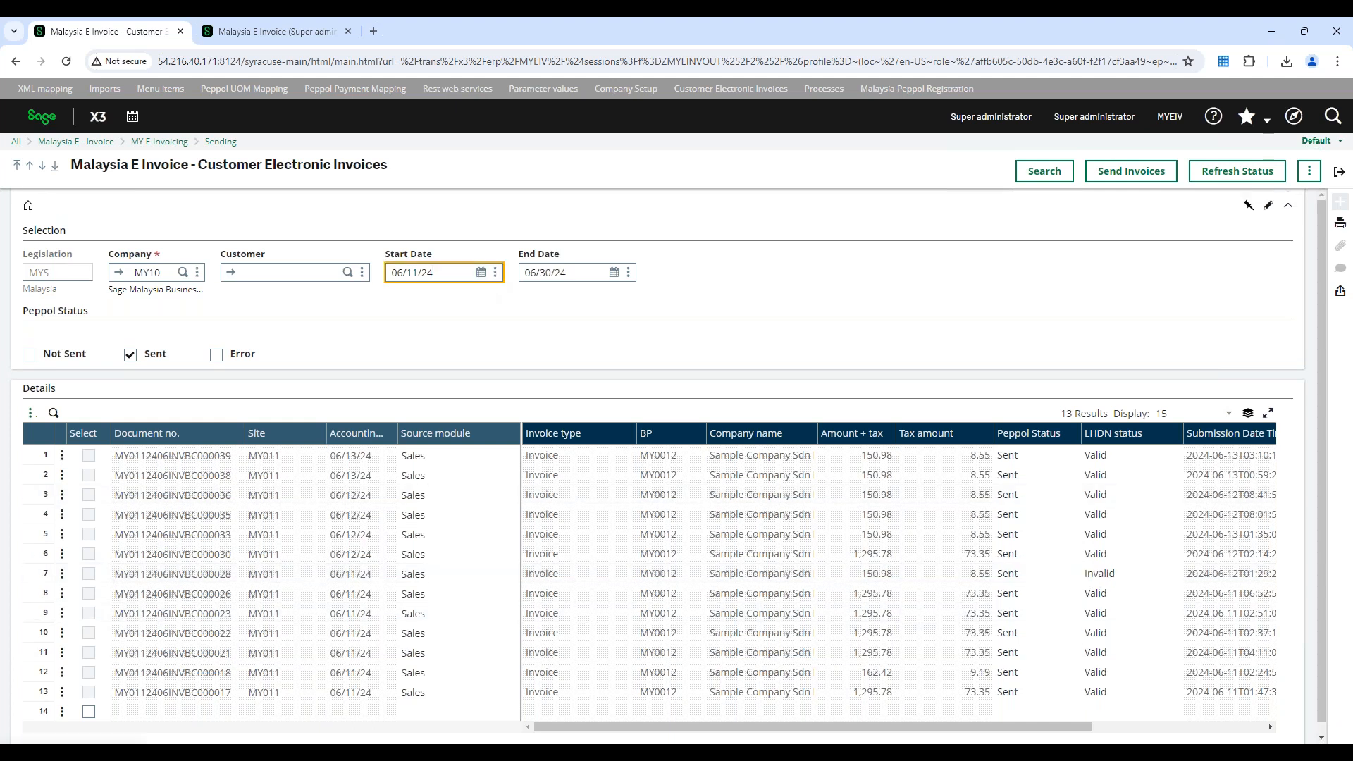
{"action": "left_click", "coordinate": [481, 273]}
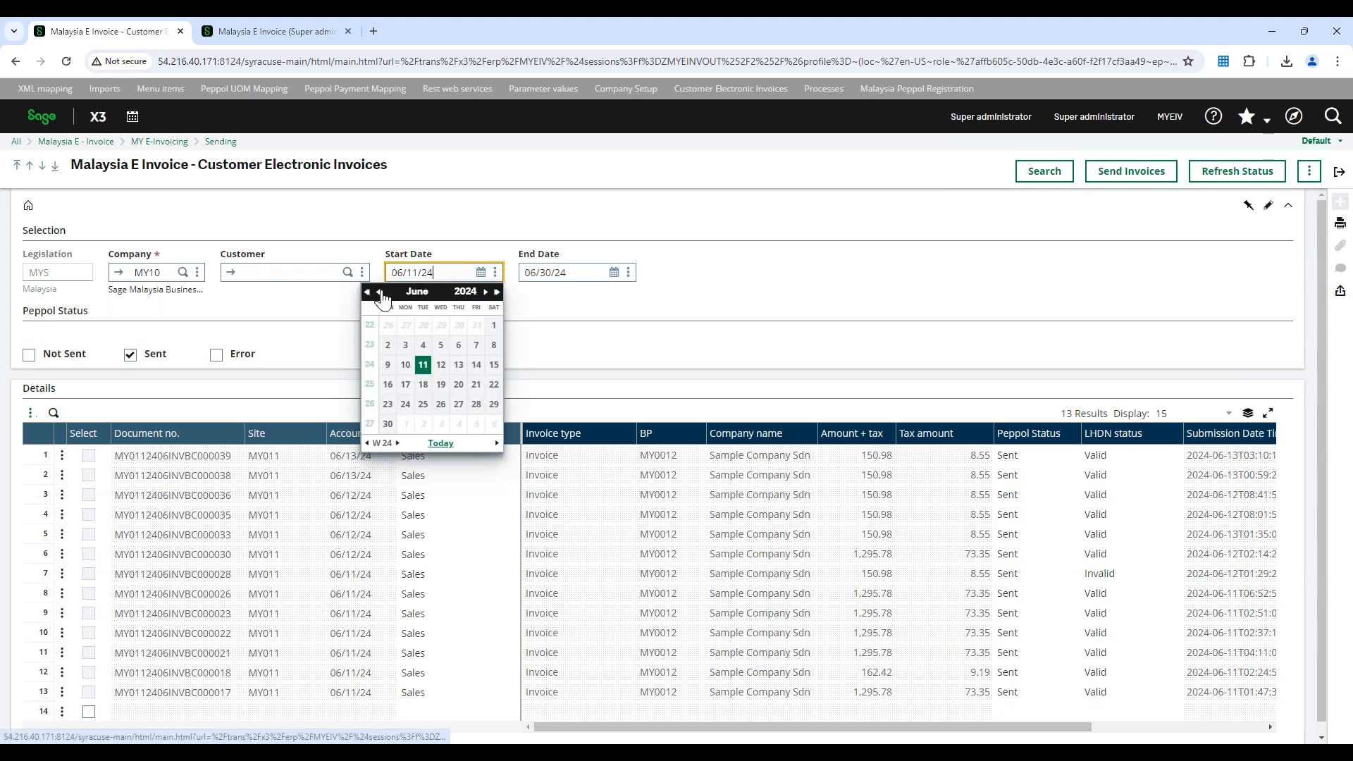
{"action": "left_click", "coordinate": [378, 292]}
{"action": "left_click", "coordinate": [440, 326]}
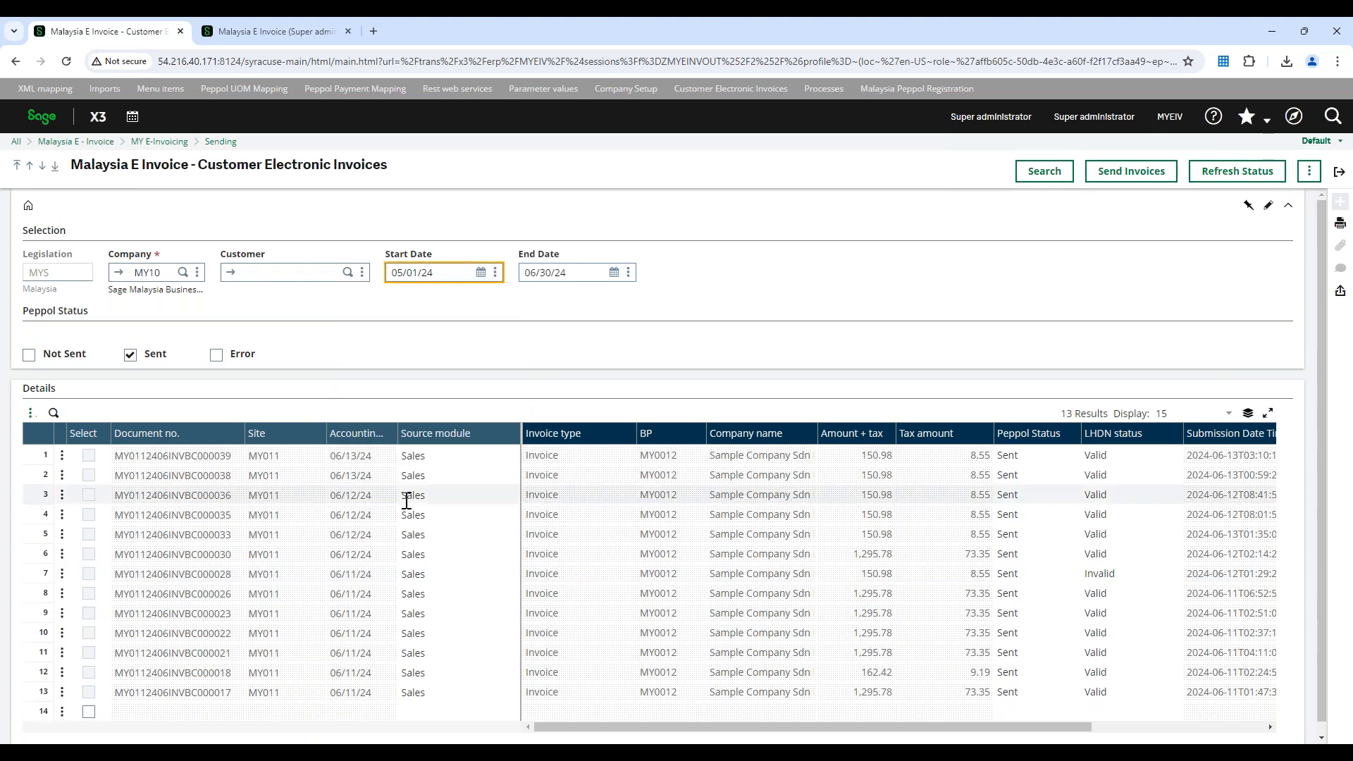
{"action": "left_click", "coordinate": [1043, 171]}
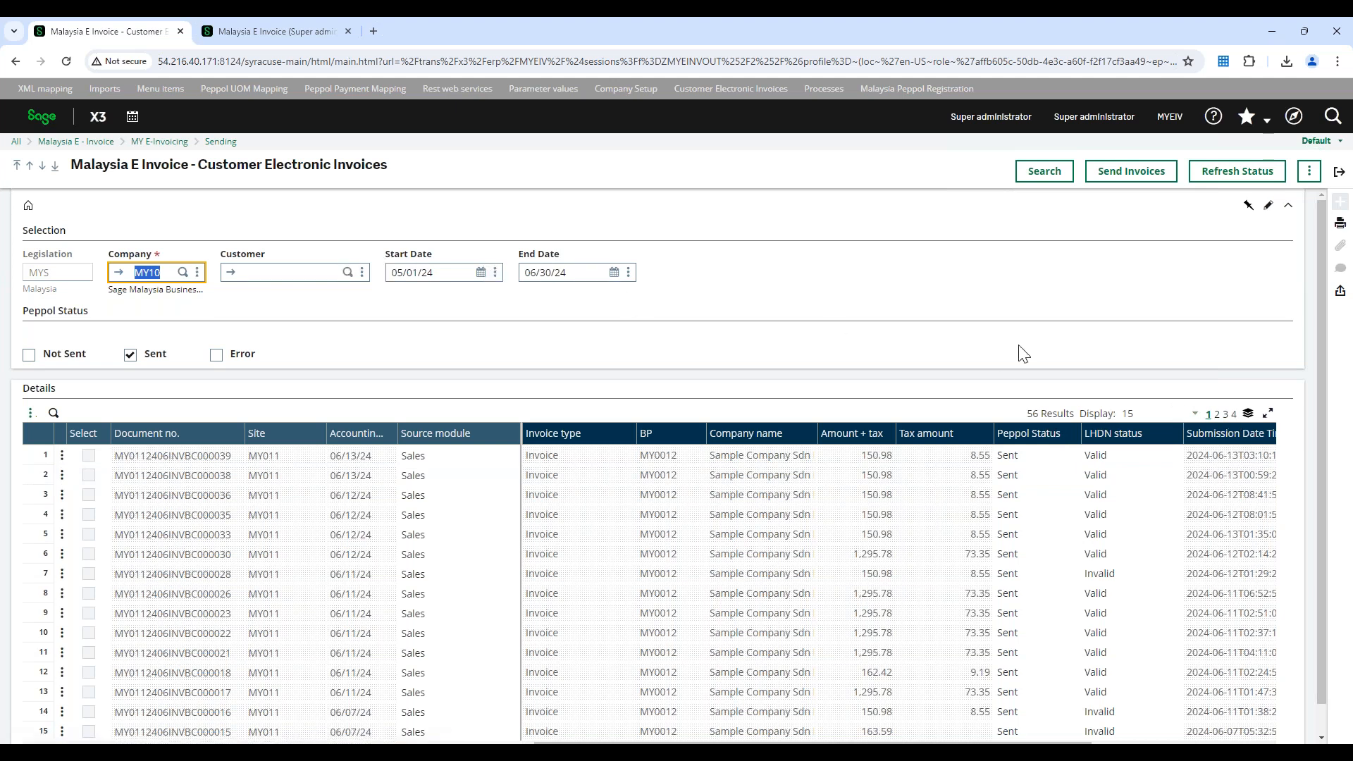
Examine the oldest sent invoices on page 4 of the results, and return to the first page
{"action": "left_click", "coordinate": [1234, 414]}
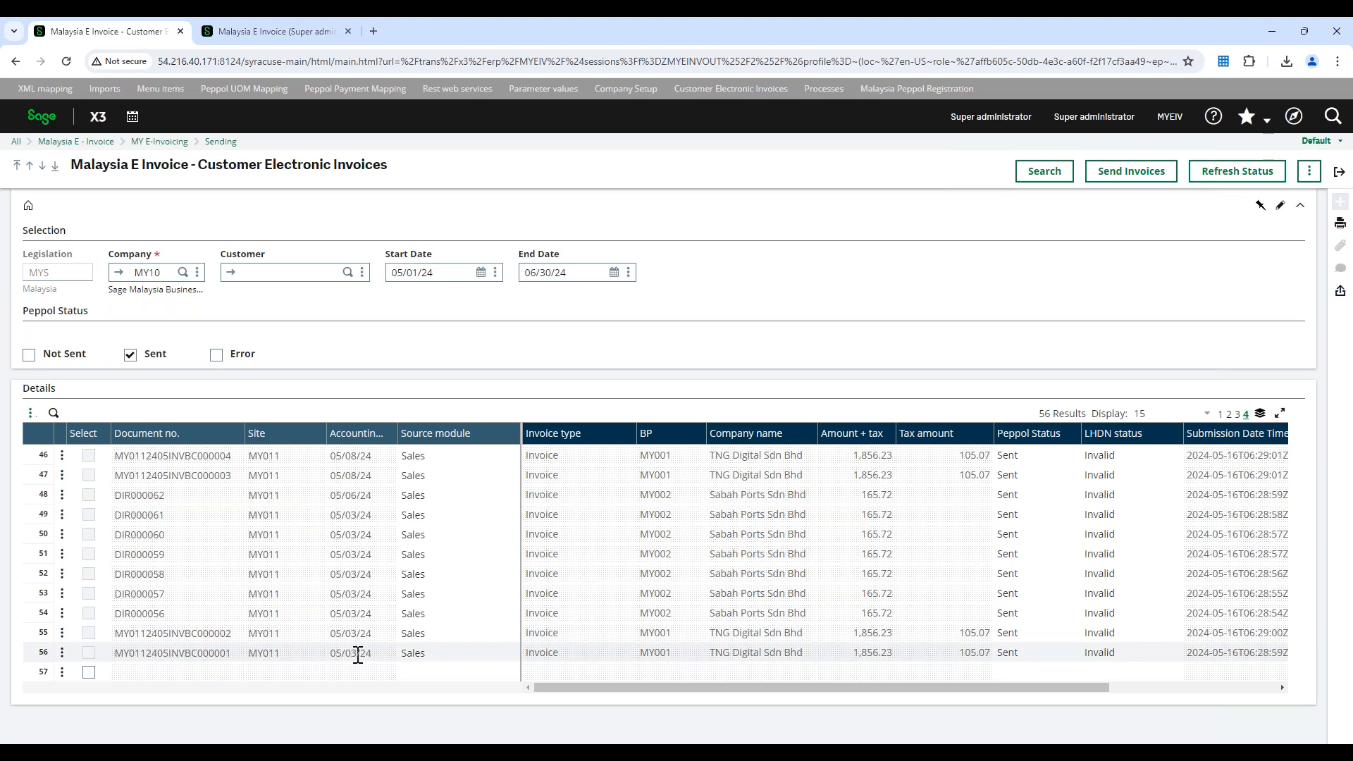
{"action": "left_click", "coordinate": [88, 653]}
{"action": "left_click", "coordinate": [88, 475]}
{"action": "left_click", "coordinate": [88, 653]}
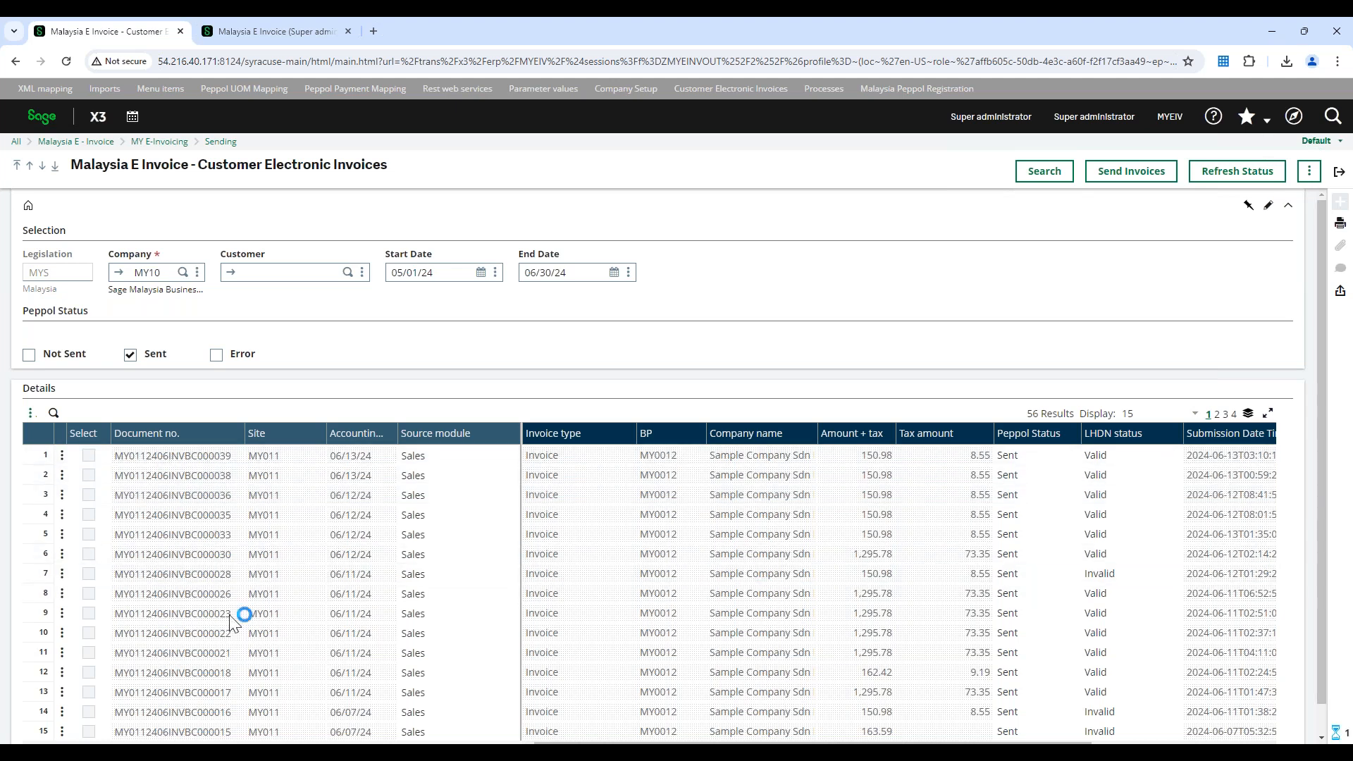
Copy the newest sent invoice's document number, and open the QR report's Sales Invoice Printing in the other tab to filter by invoice number
{"action": "left_click", "coordinate": [189, 458]}
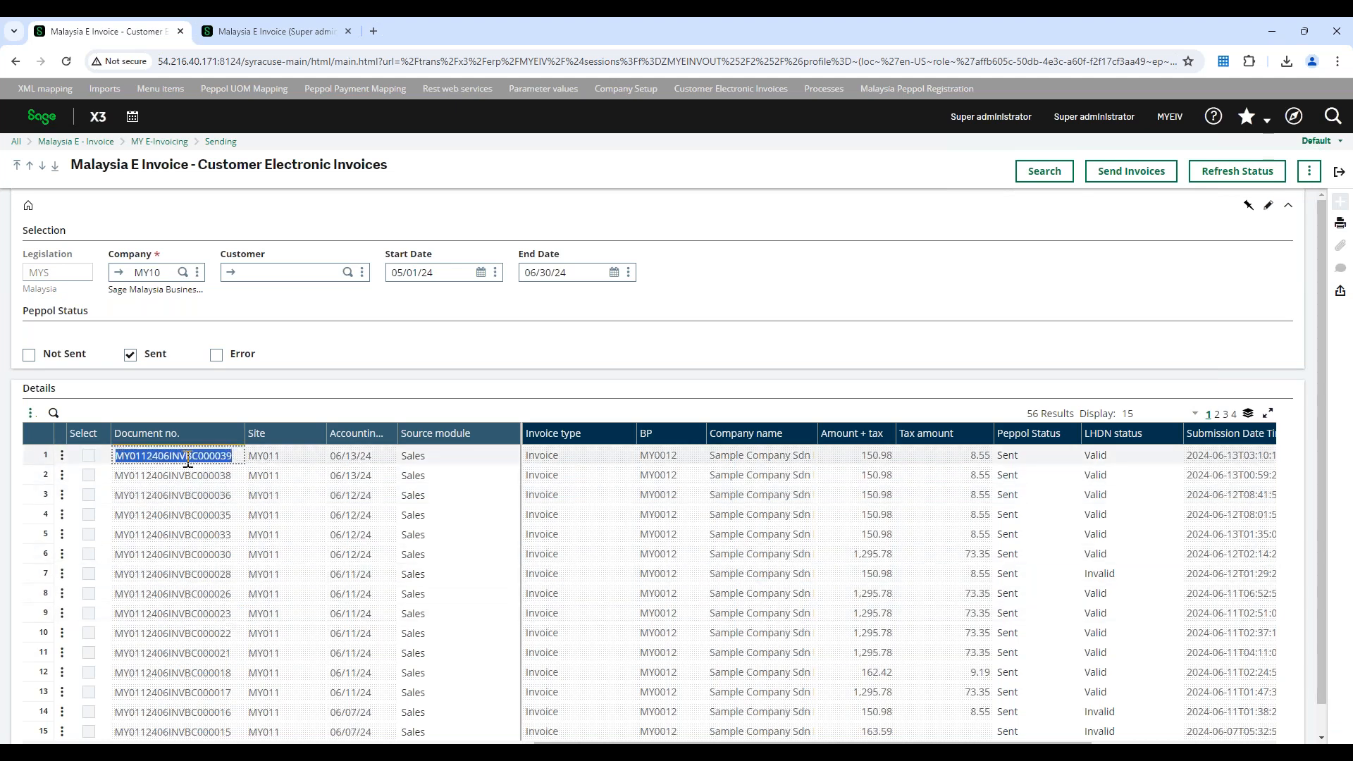
{"action": "right_click", "coordinate": [188, 459]}
{"action": "left_click", "coordinate": [255, 471]}
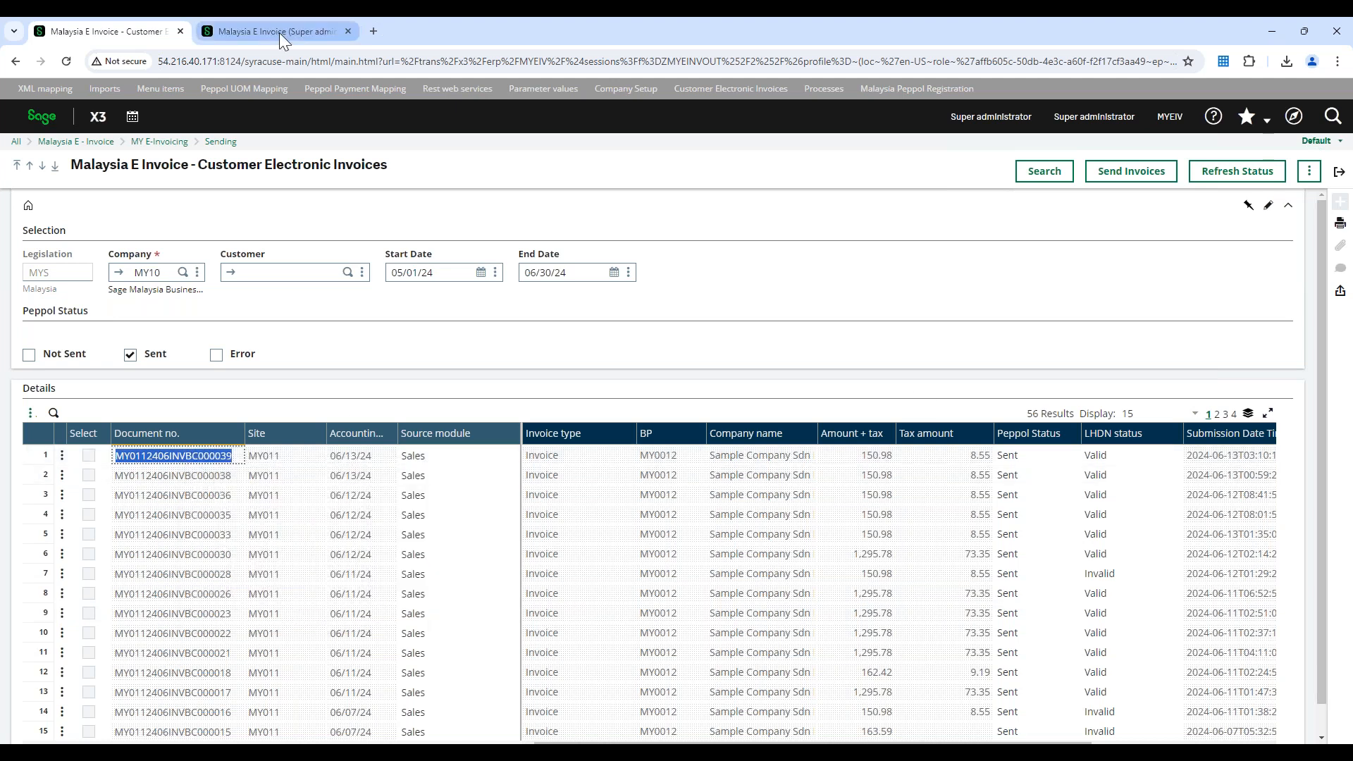
{"action": "left_click", "coordinate": [279, 33]}
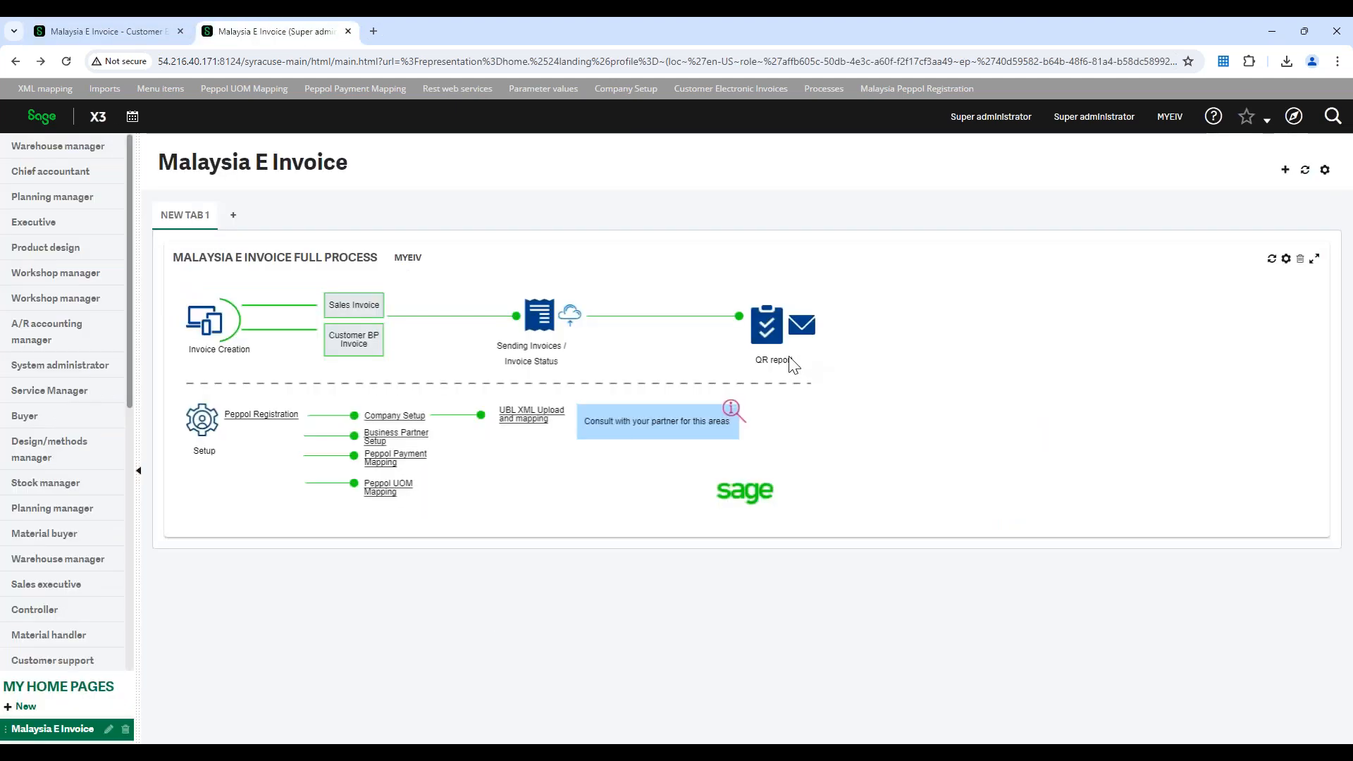
{"action": "left_click", "coordinate": [768, 326]}
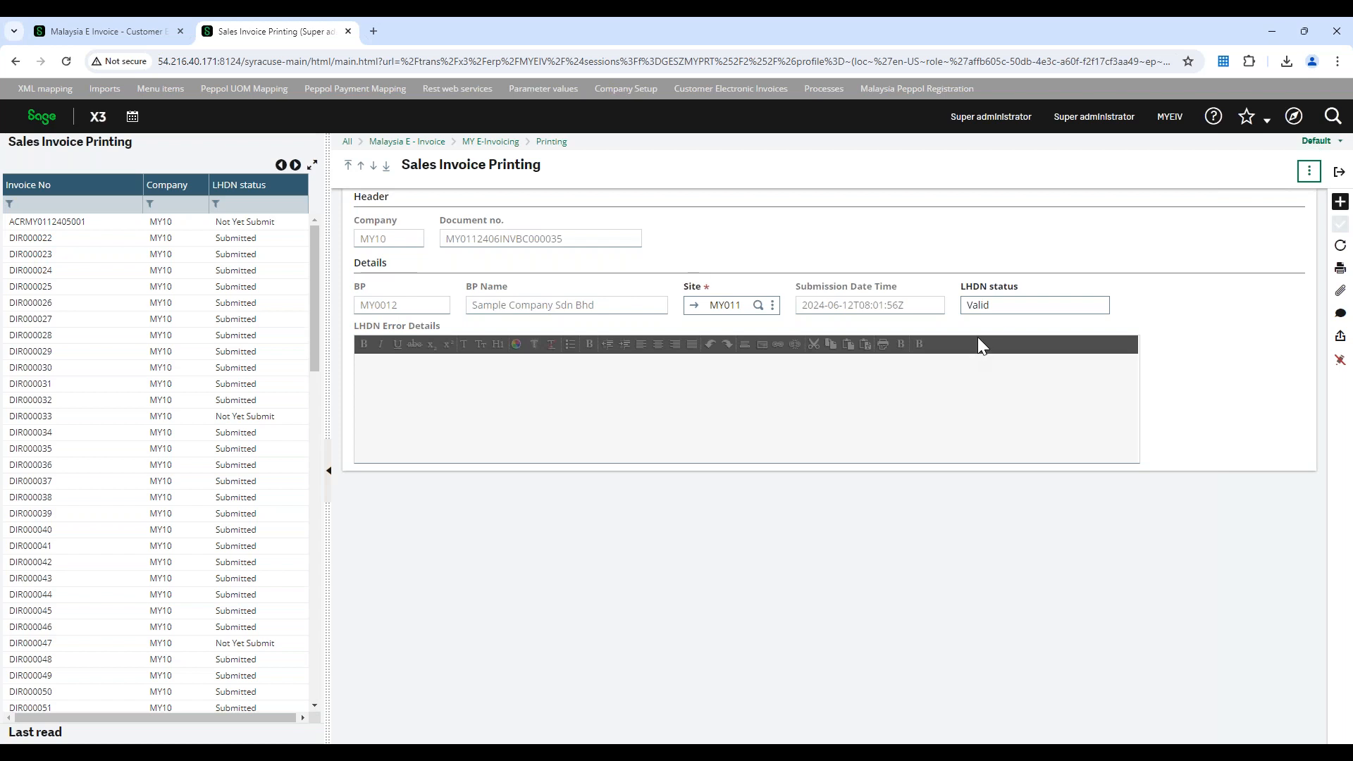
{"action": "left_click", "coordinate": [103, 205]}
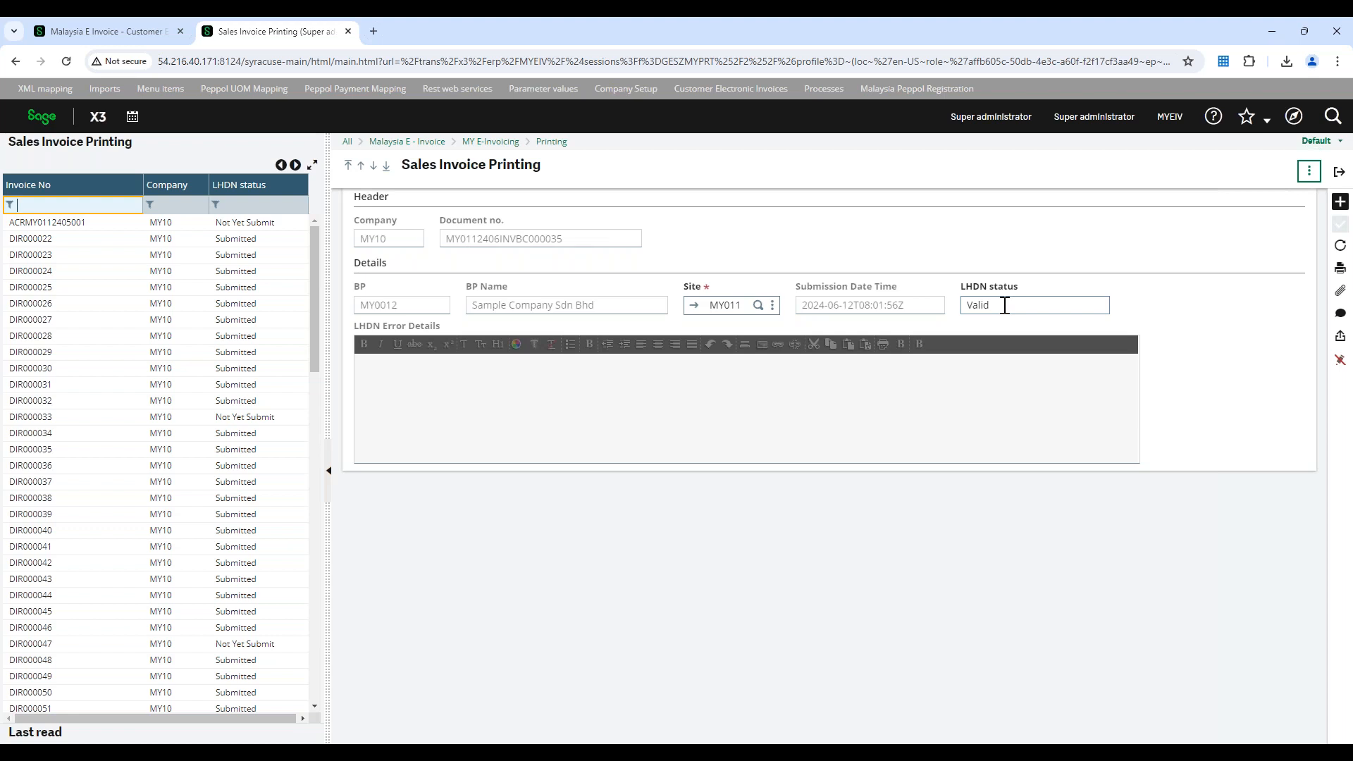
Print the displayed valid invoice record to PDF, open the downloaded tax invoice with its QR code, and highlight its invoice number
{"action": "left_click", "coordinate": [1340, 268]}
{"action": "left_click", "coordinate": [1285, 279]}
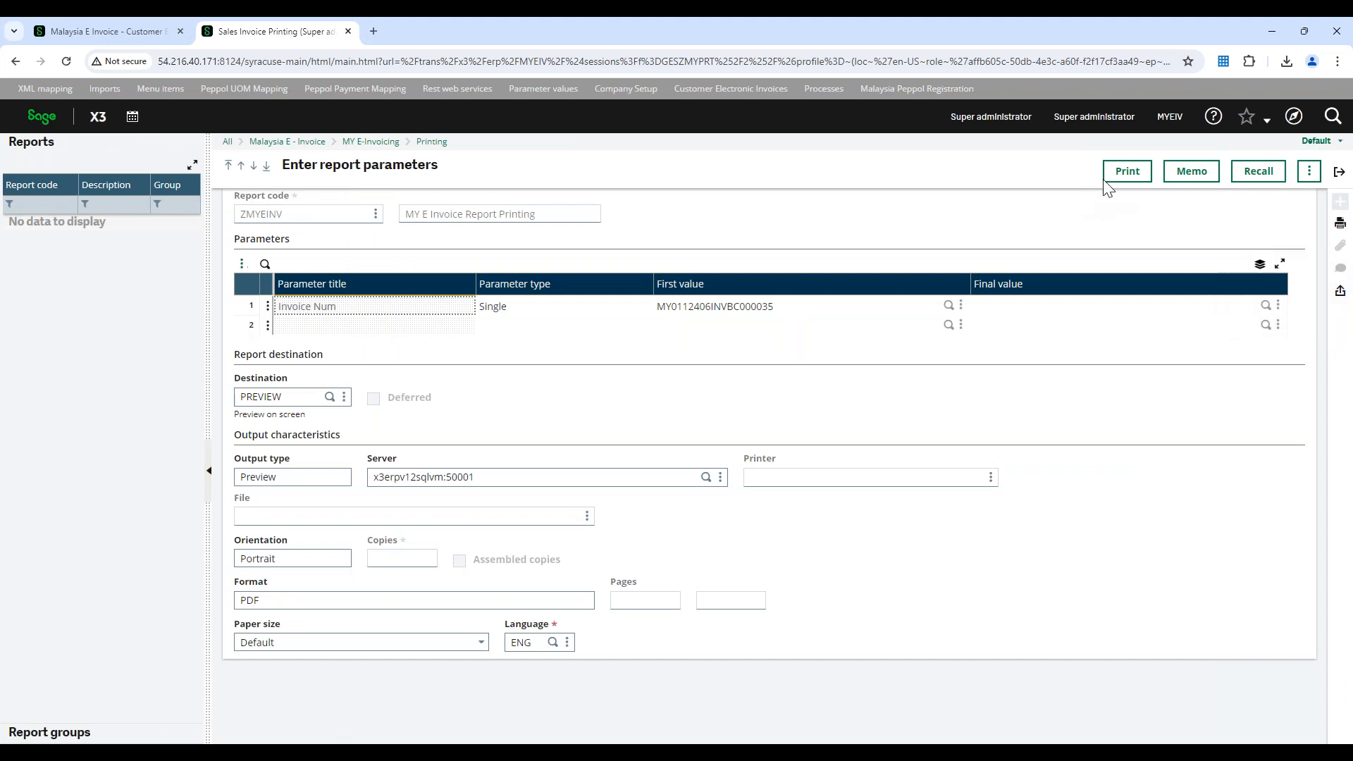
{"action": "left_click", "coordinate": [1121, 177]}
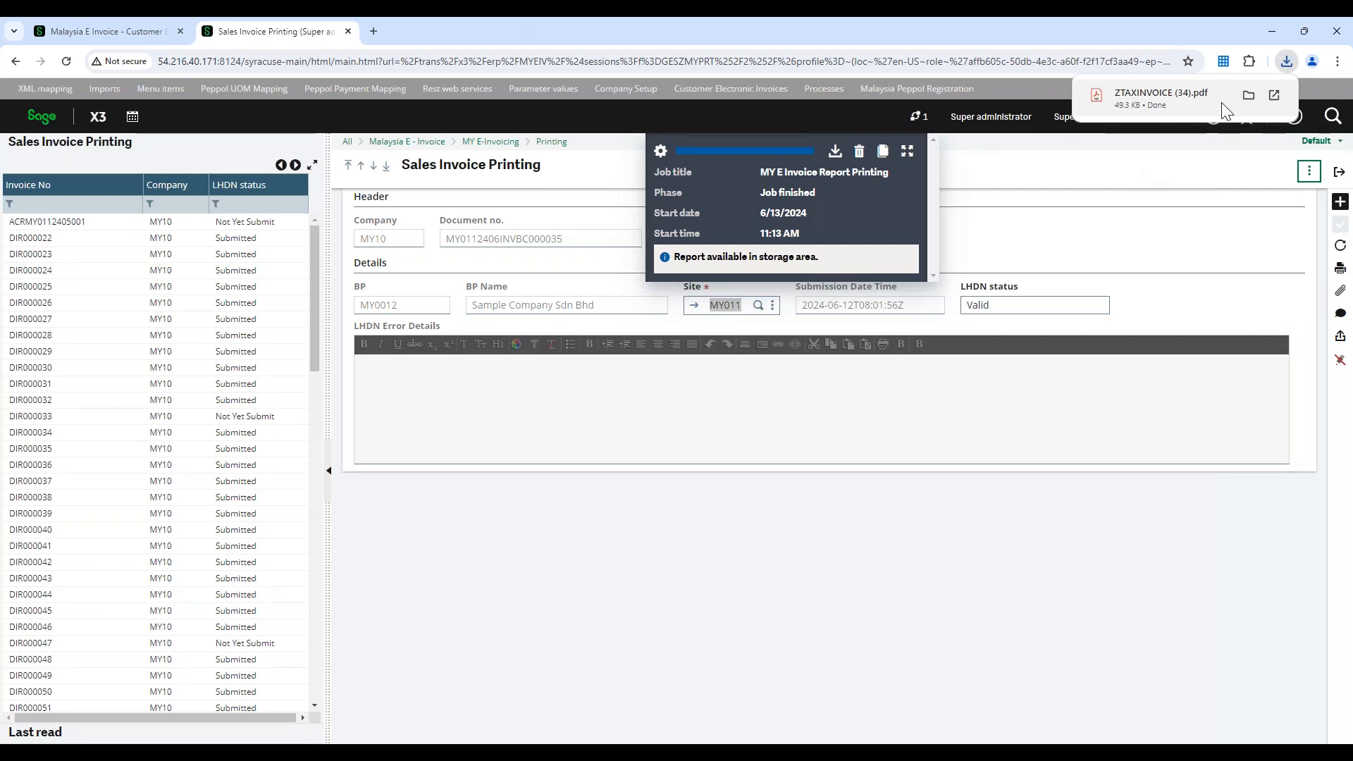
{"action": "left_click", "coordinate": [1274, 94]}
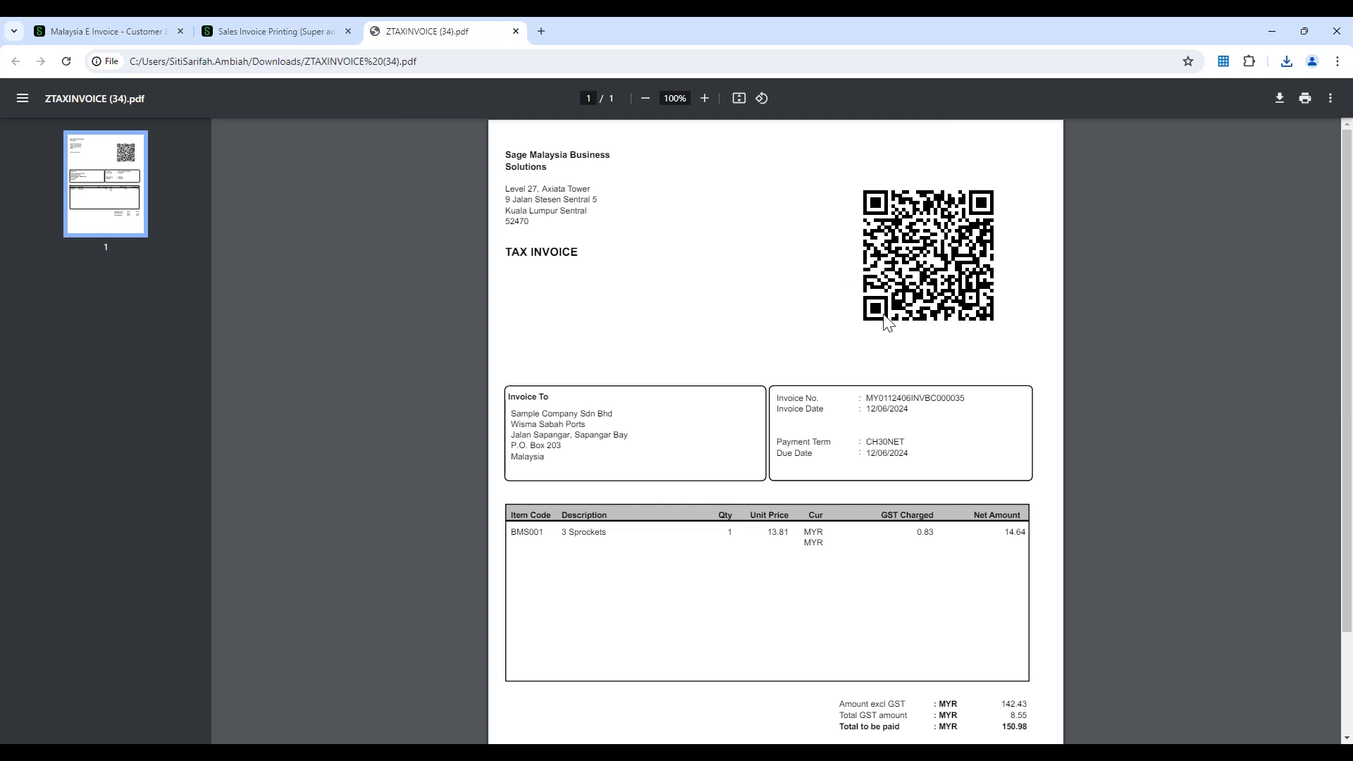
{"action": "left_click_drag", "start_coordinate": [868, 398], "coordinate": [963, 398]}
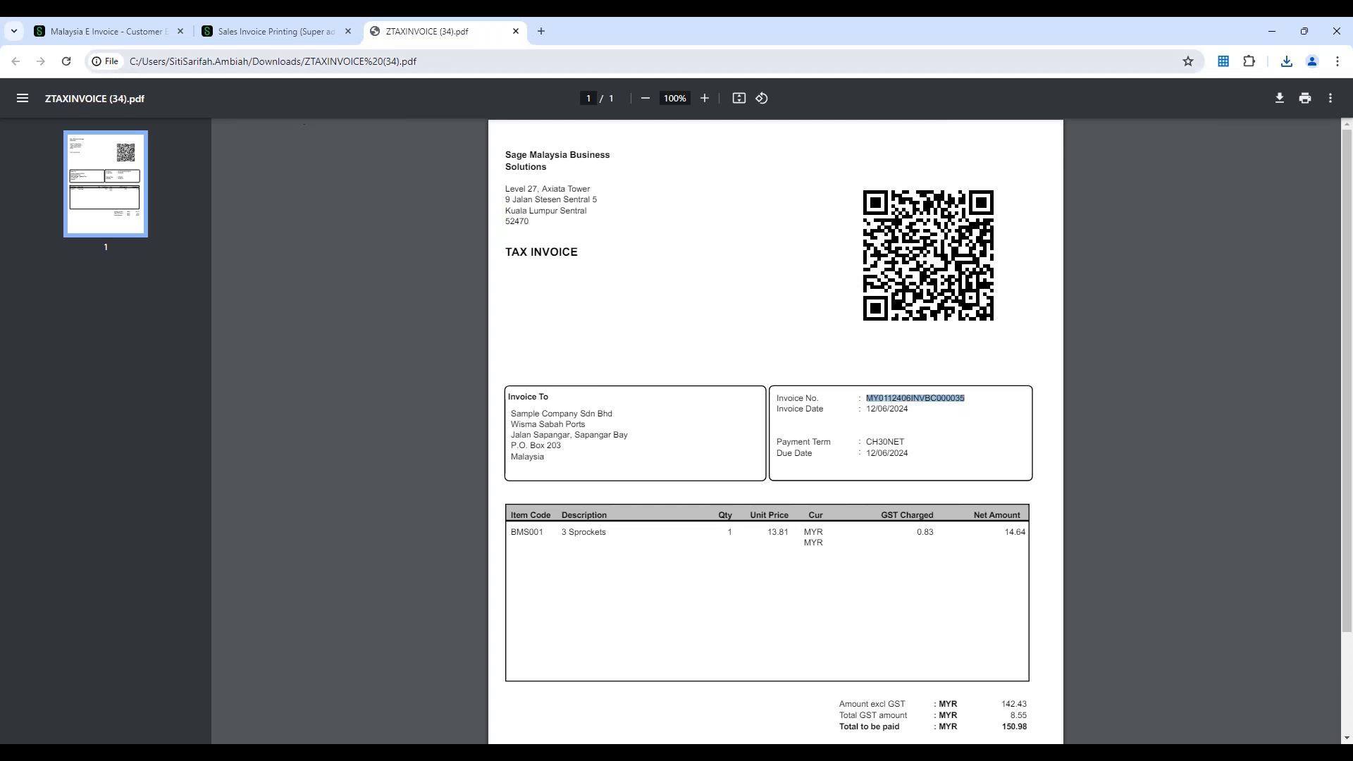
Delete the finished print job in Sales Invoice Printing and open the last-read June 2024 invoice whose LHDN status is Invalid
{"action": "left_click", "coordinate": [281, 37]}
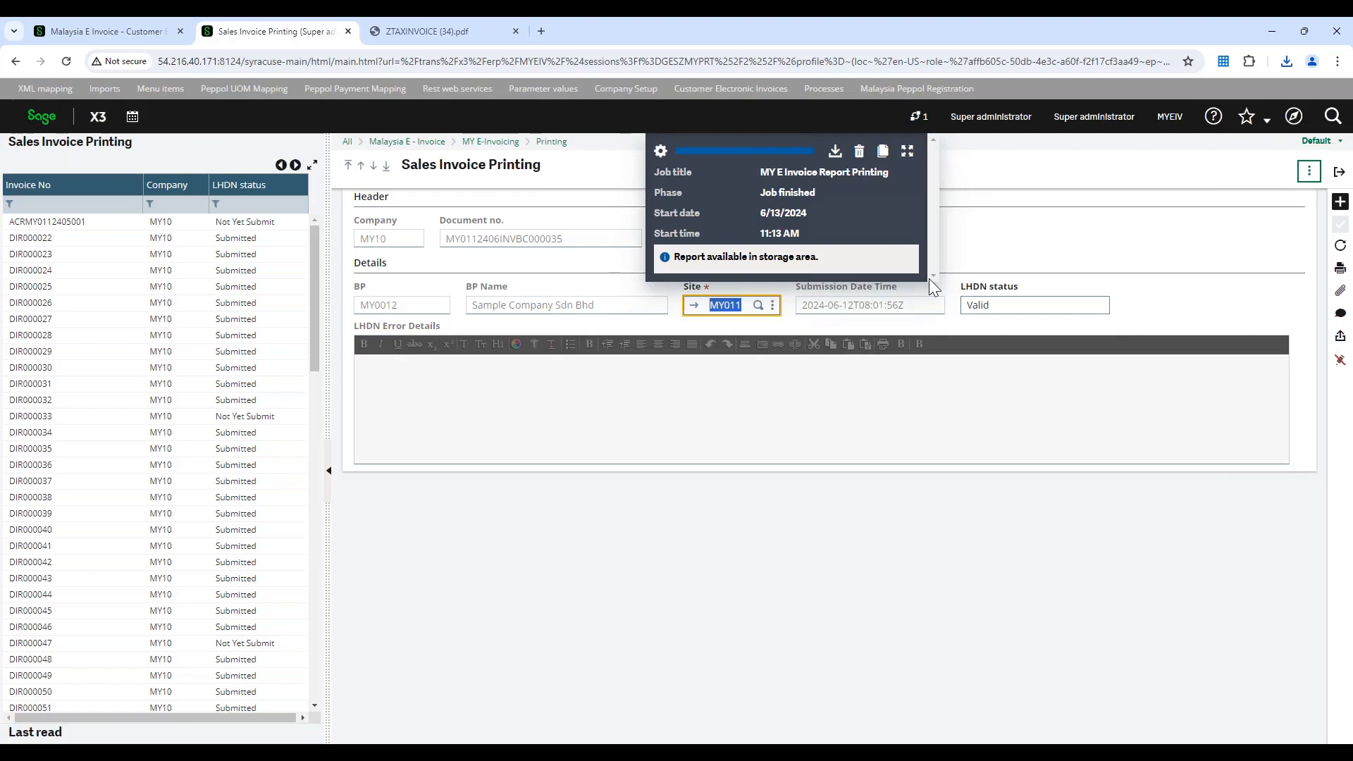
{"action": "key", "text": "ctrl+Tab"}
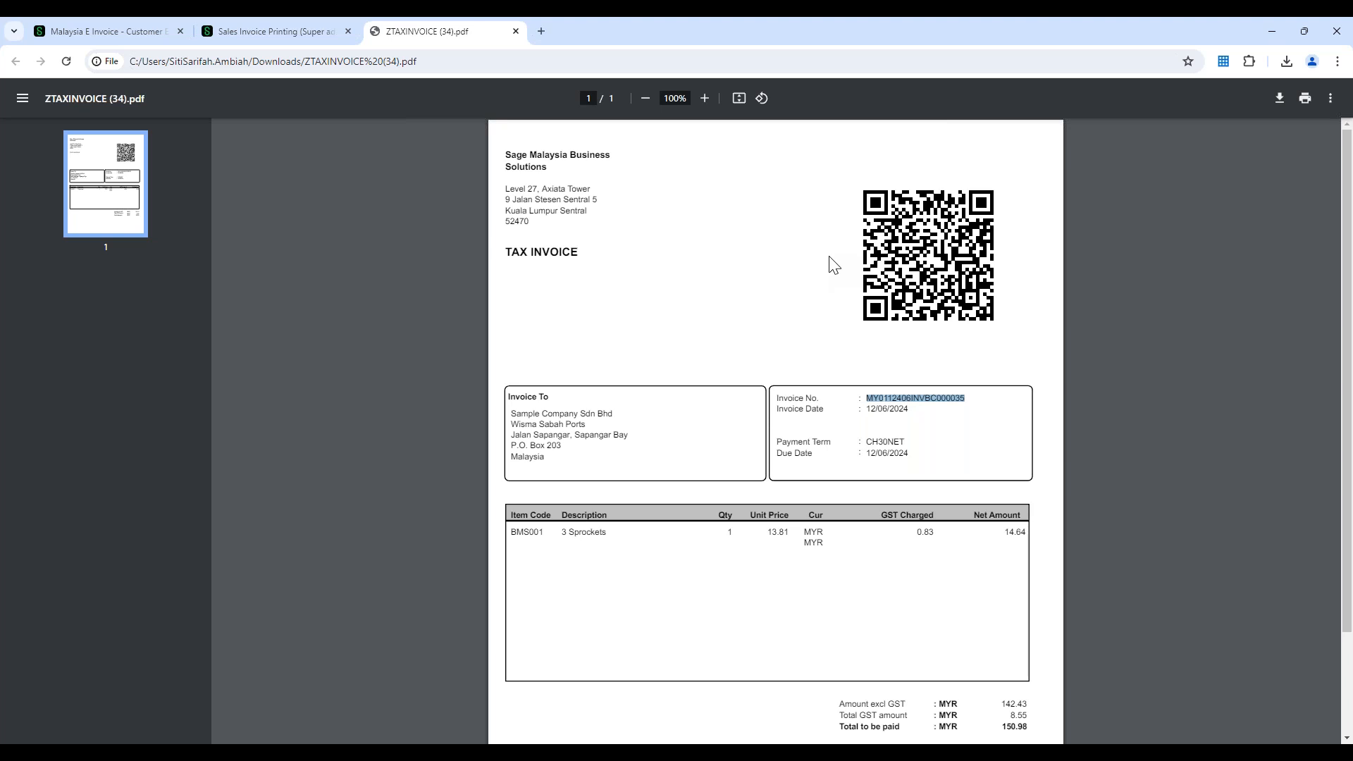
{"action": "left_click", "coordinate": [328, 30]}
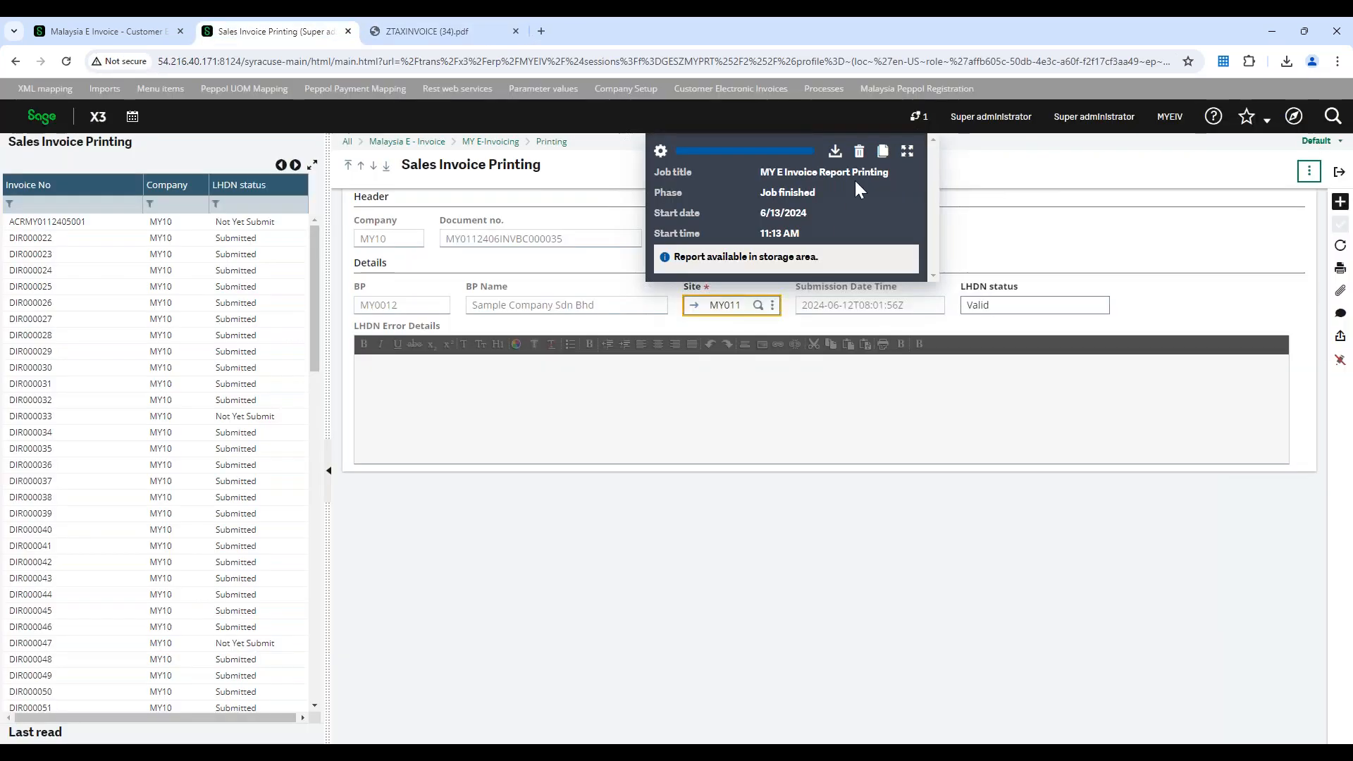
{"action": "left_click", "coordinate": [859, 151]}
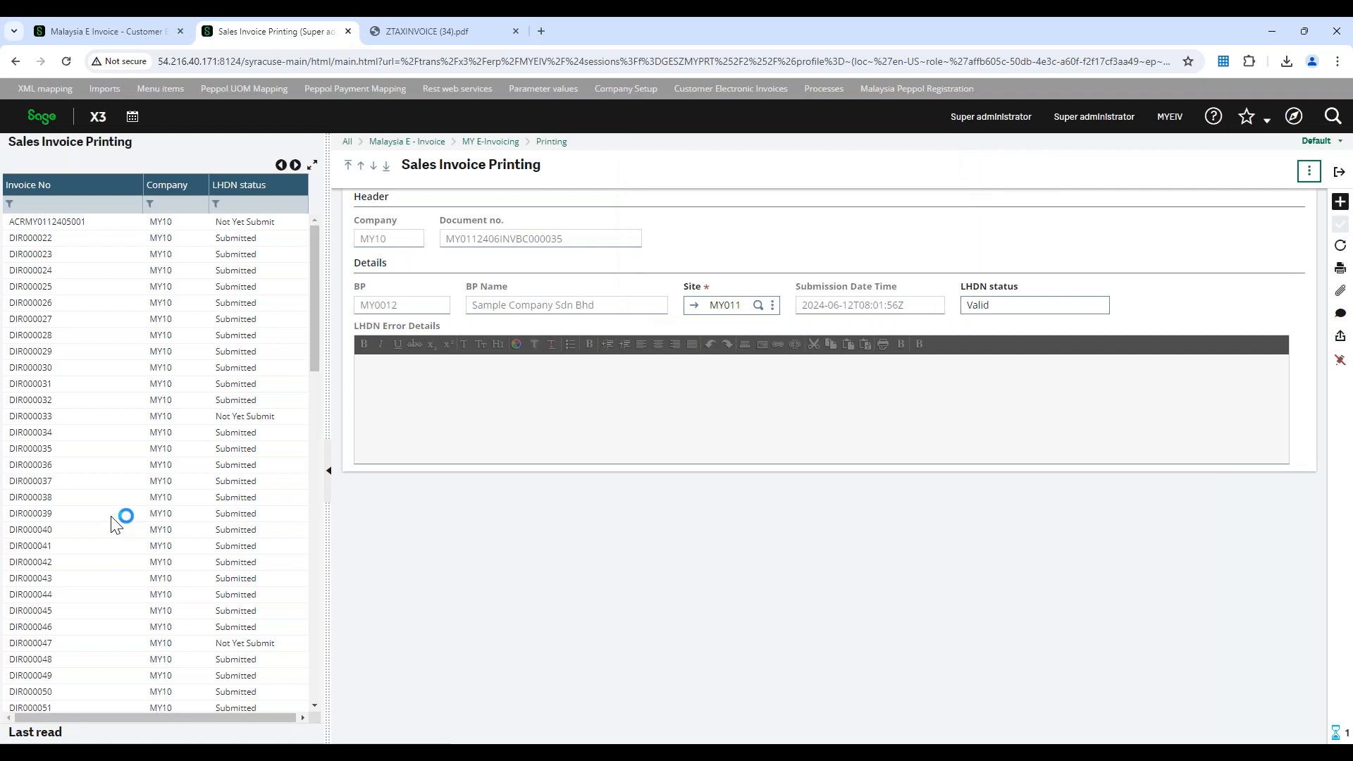
{"action": "left_click", "coordinate": [90, 261]}
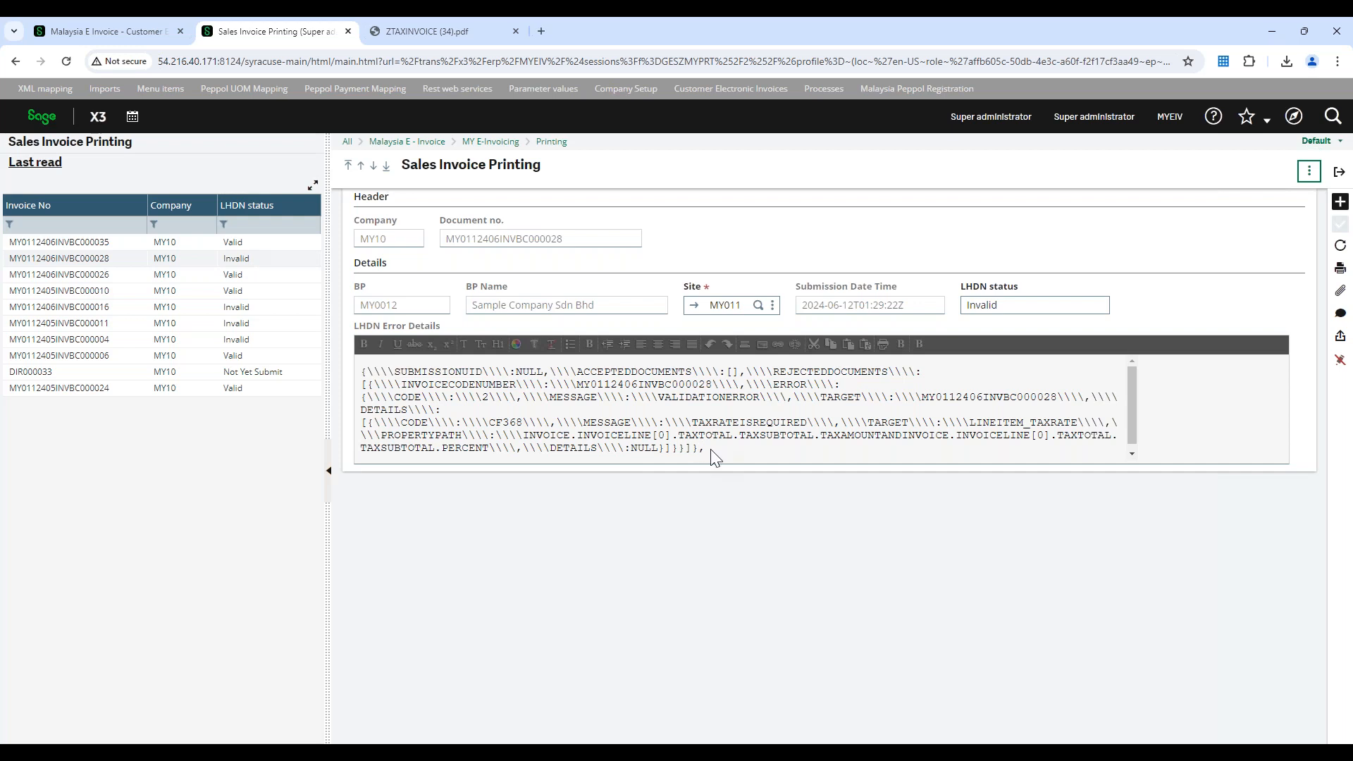
Examine the LHDN error details of the invalid invoice, highlighting the full message and the property path of the rejected invoice line
{"action": "left_click_drag", "start_coordinate": [714, 456], "coordinate": [354, 370]}
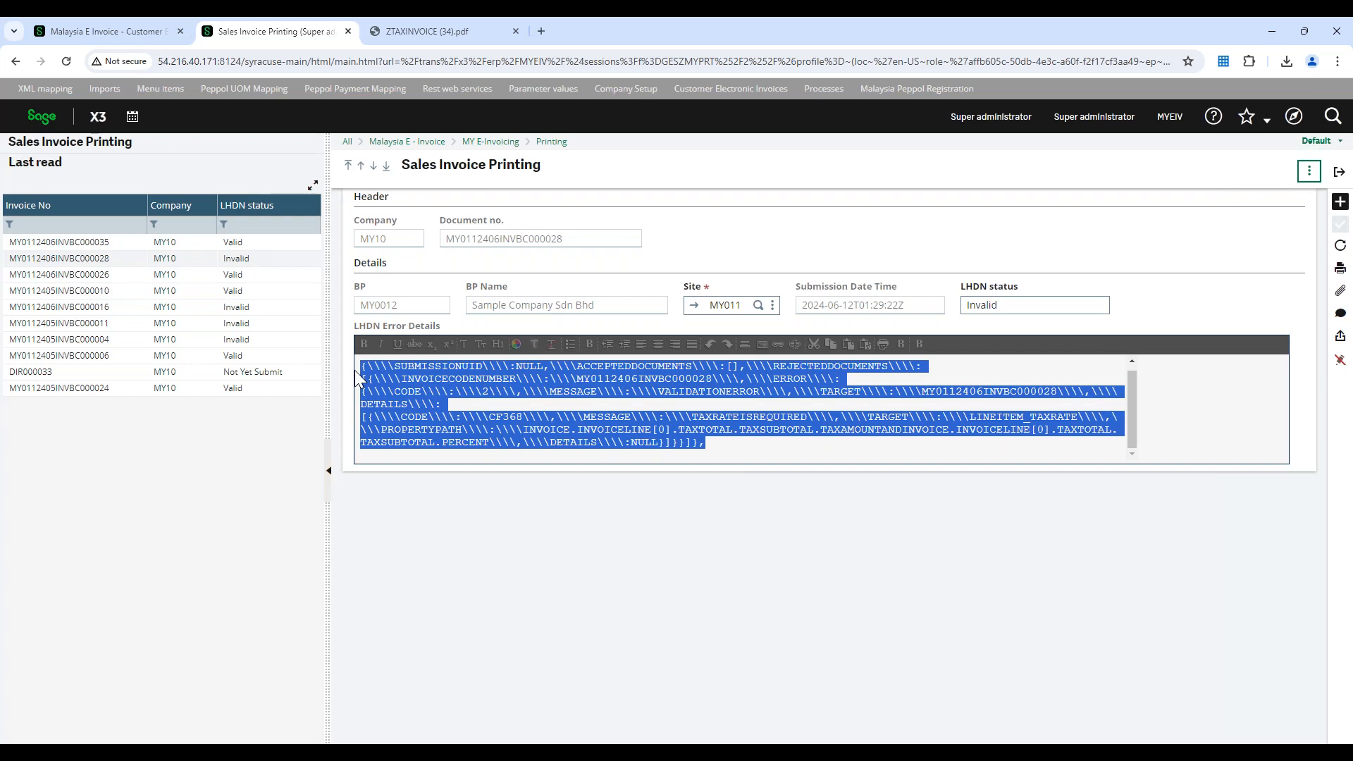
{"action": "left_click", "coordinate": [661, 438]}
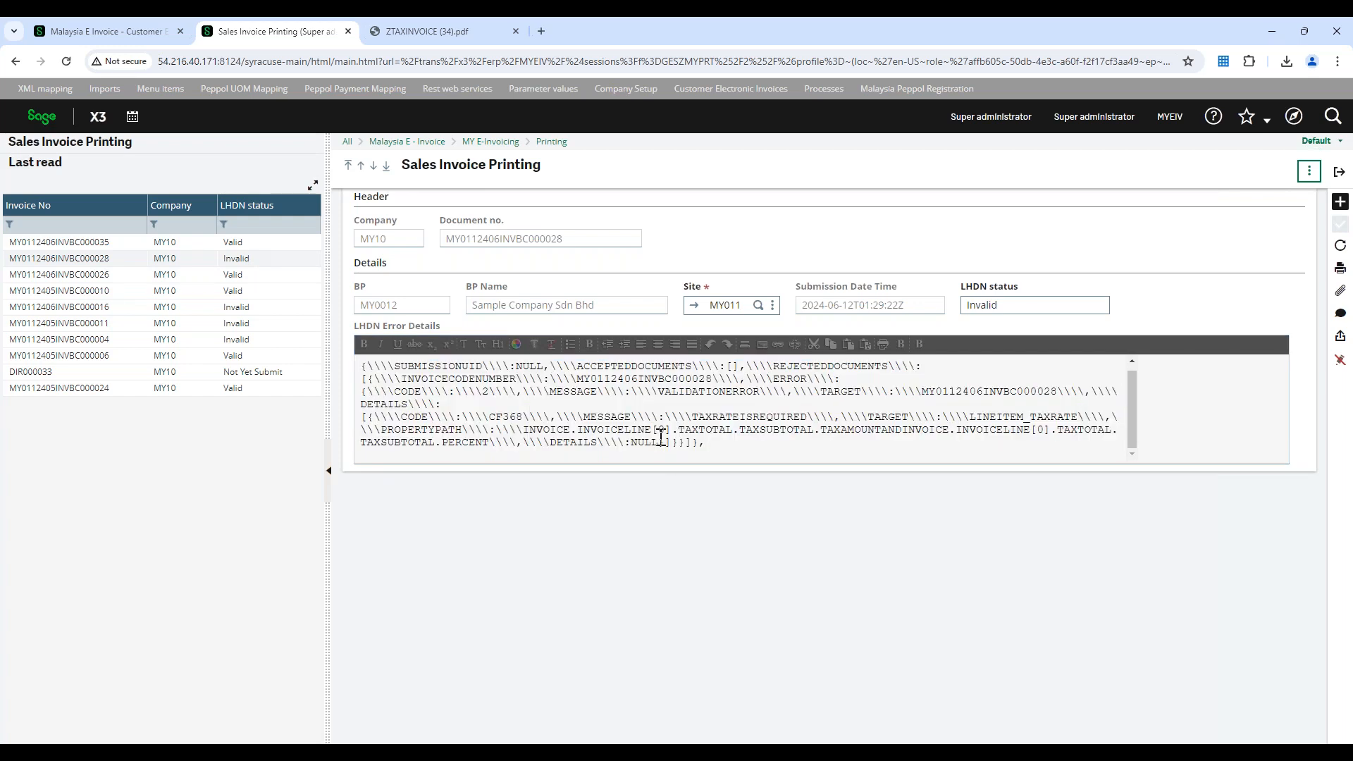
{"action": "left_click", "coordinate": [525, 431]}
{"action": "left_click_drag", "start_coordinate": [525, 431], "coordinate": [694, 444]}
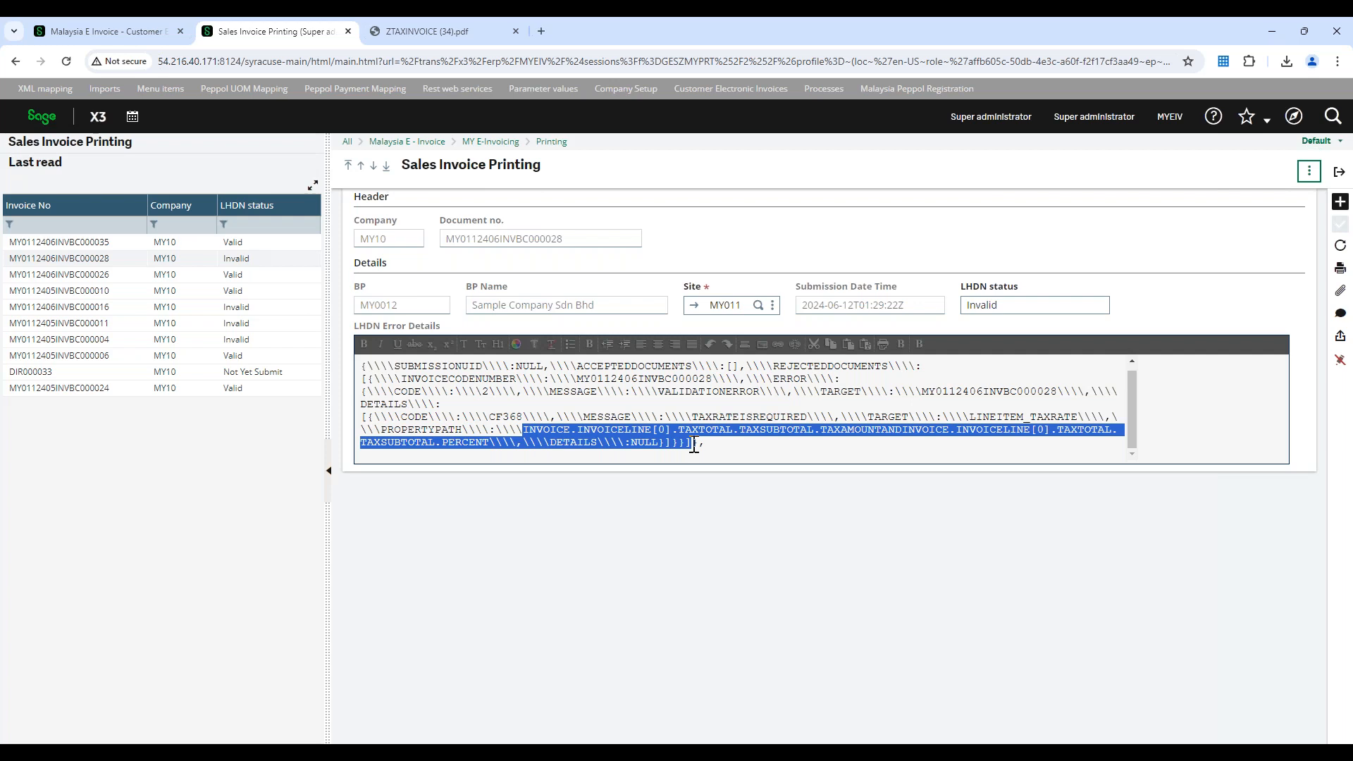
{"action": "left_click", "coordinate": [527, 430]}
{"action": "left_click_drag", "start_coordinate": [527, 430], "coordinate": [1055, 431]}
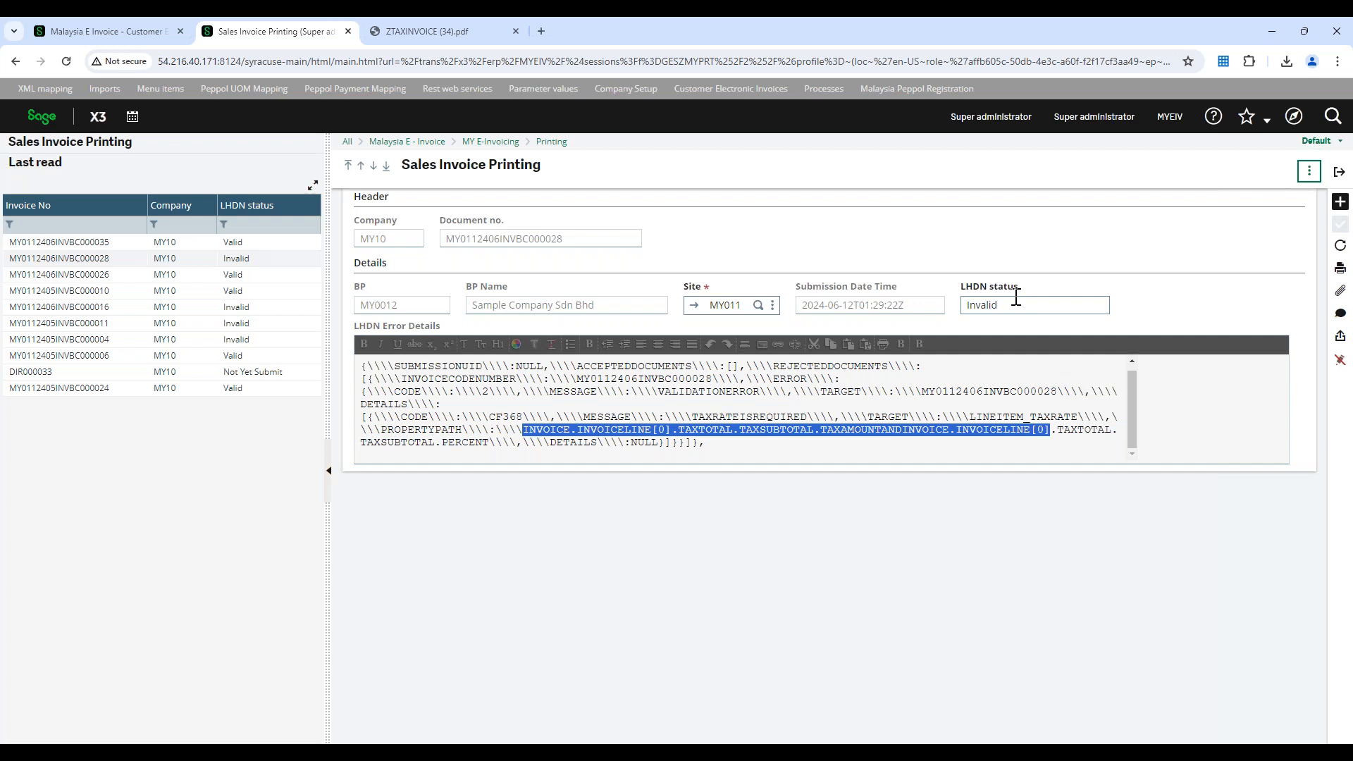
Print the displayed invalid invoice record to PDF, open the downloaded tax invoice, and inspect its QR code area
{"action": "left_click", "coordinate": [1340, 269]}
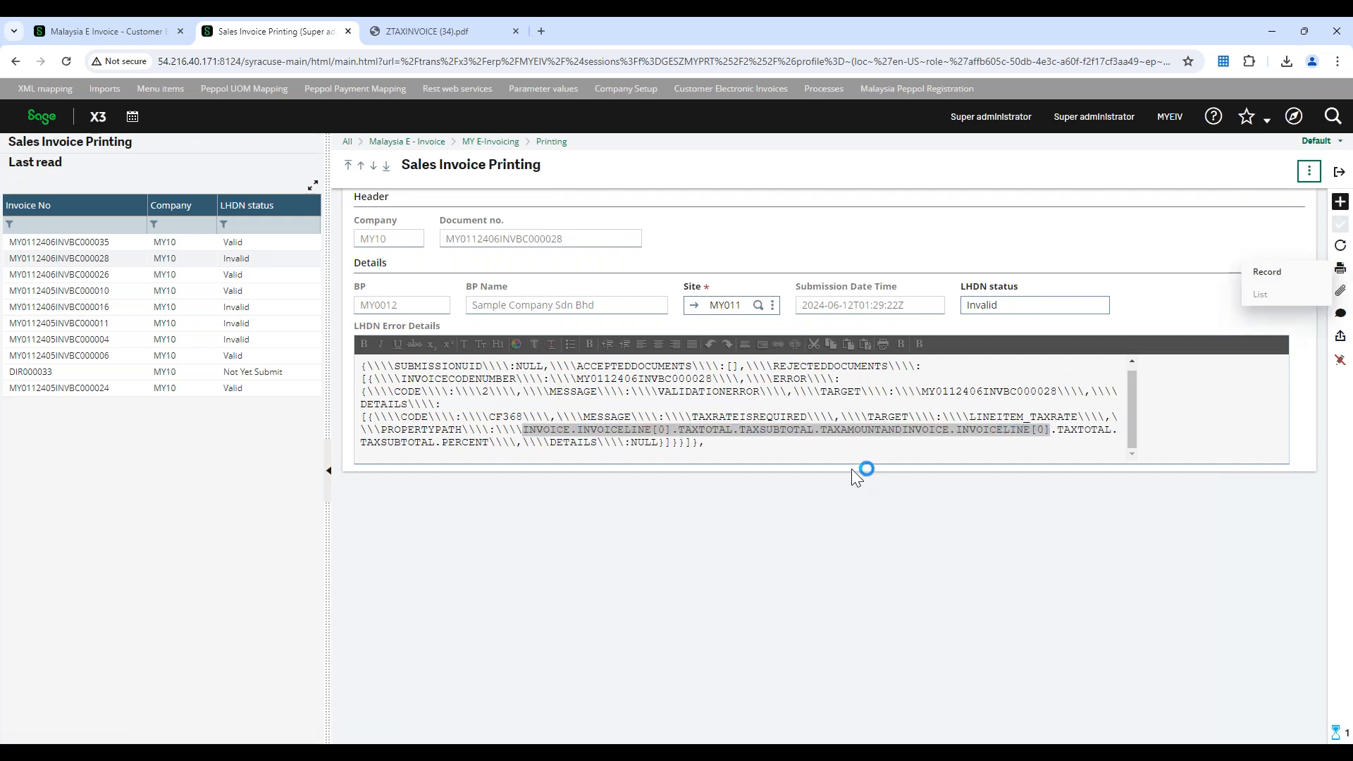
{"action": "left_click", "coordinate": [1266, 272]}
{"action": "left_click", "coordinate": [1127, 170]}
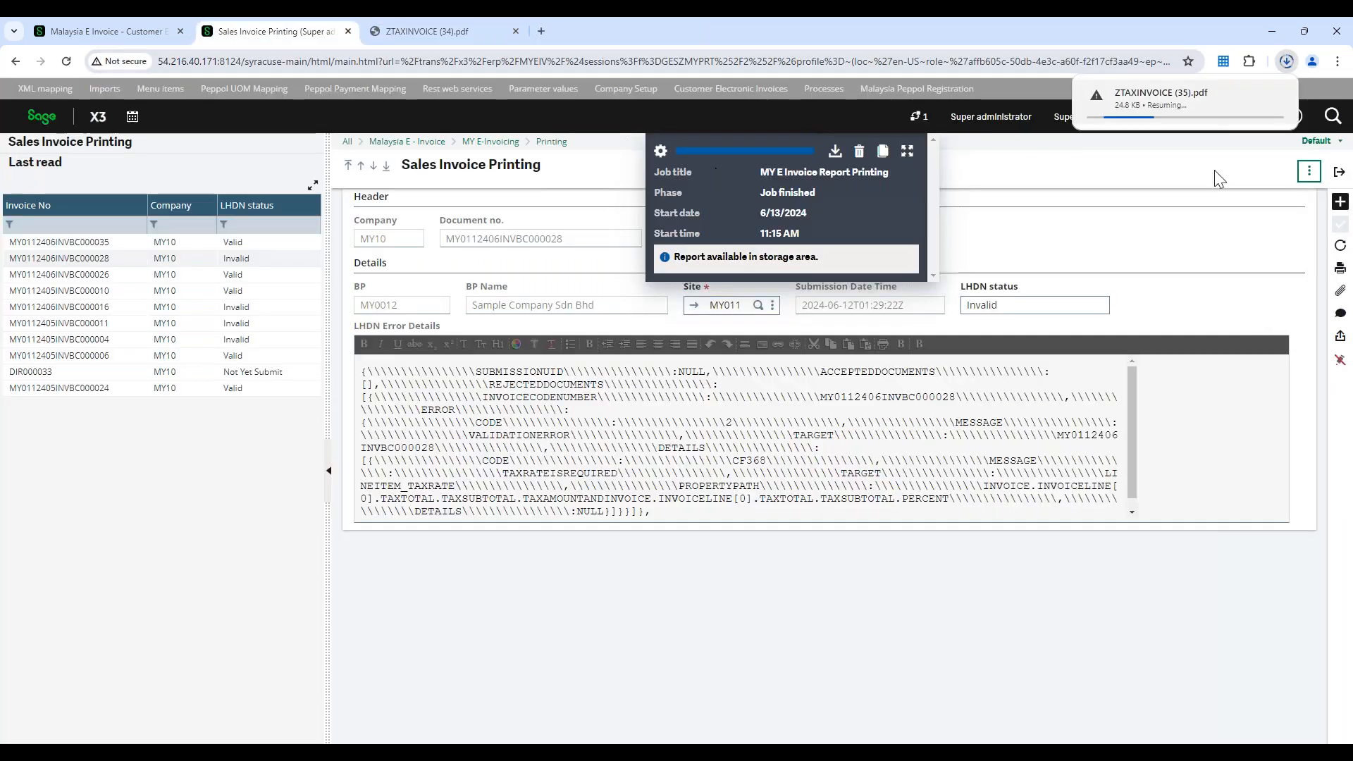
{"action": "left_click", "coordinate": [1274, 96]}
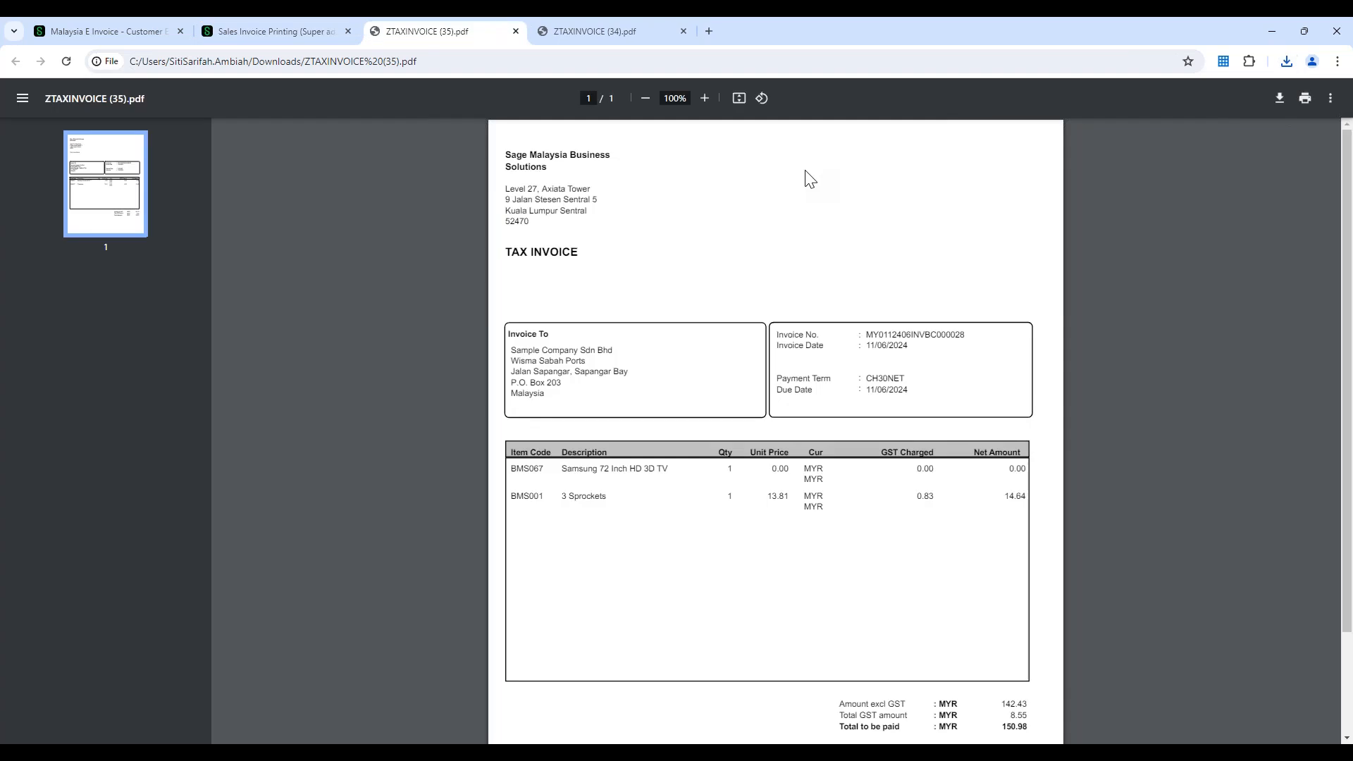
{"action": "double_click", "coordinate": [948, 335]}
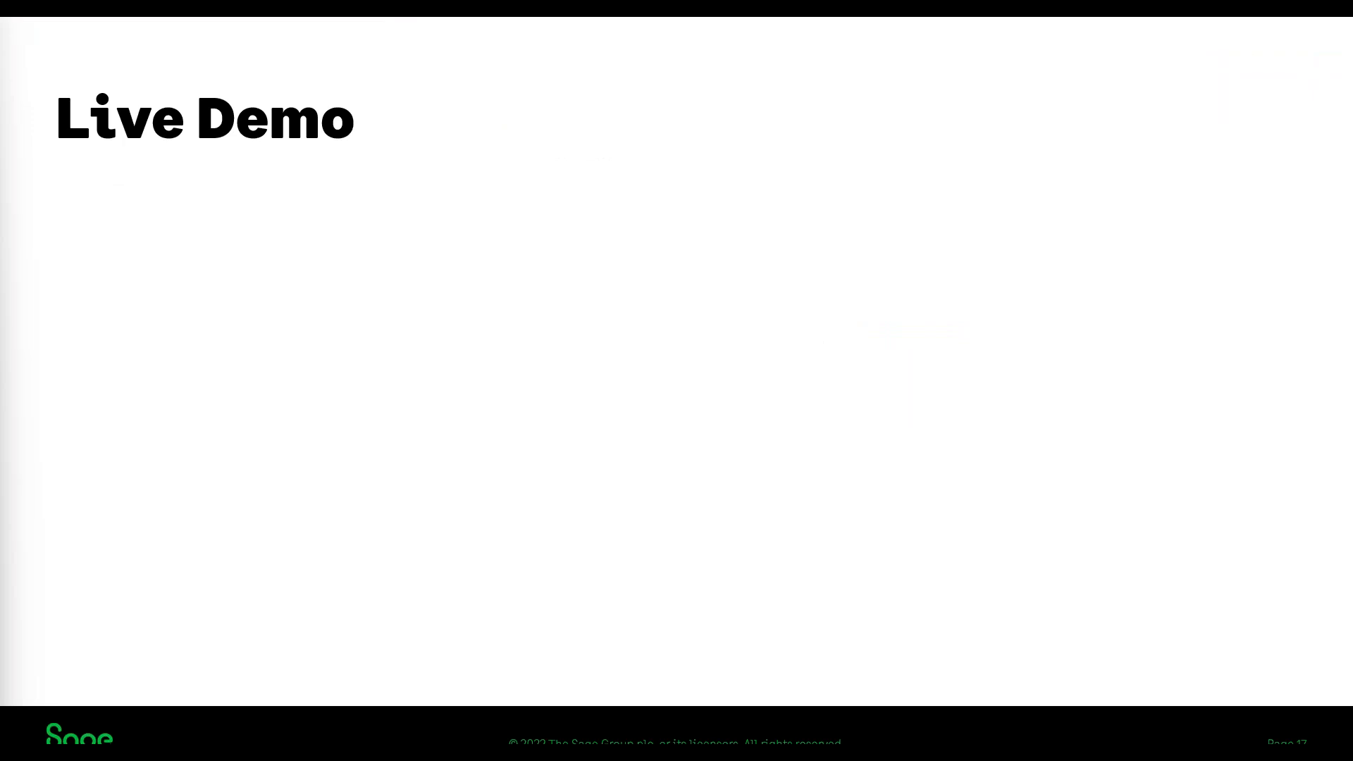
{"action": "key", "text": "Right"}
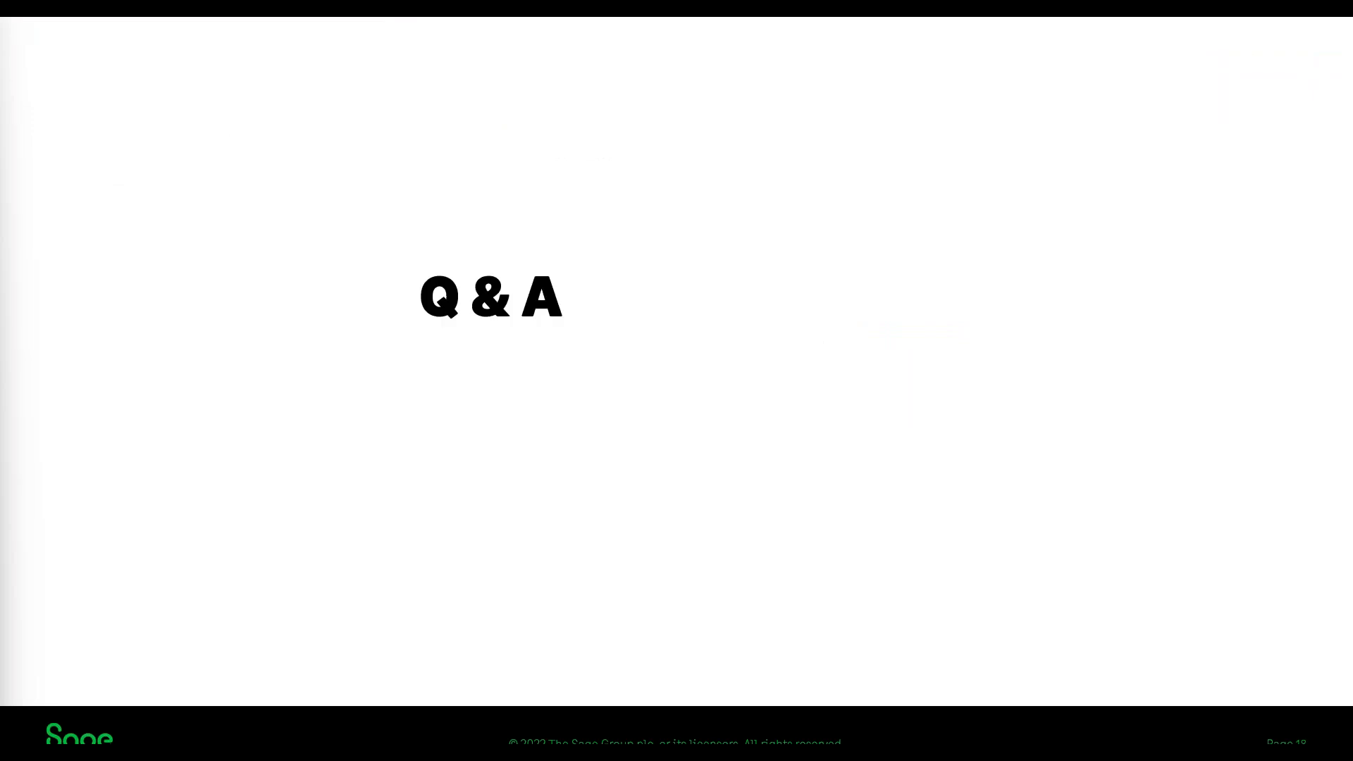